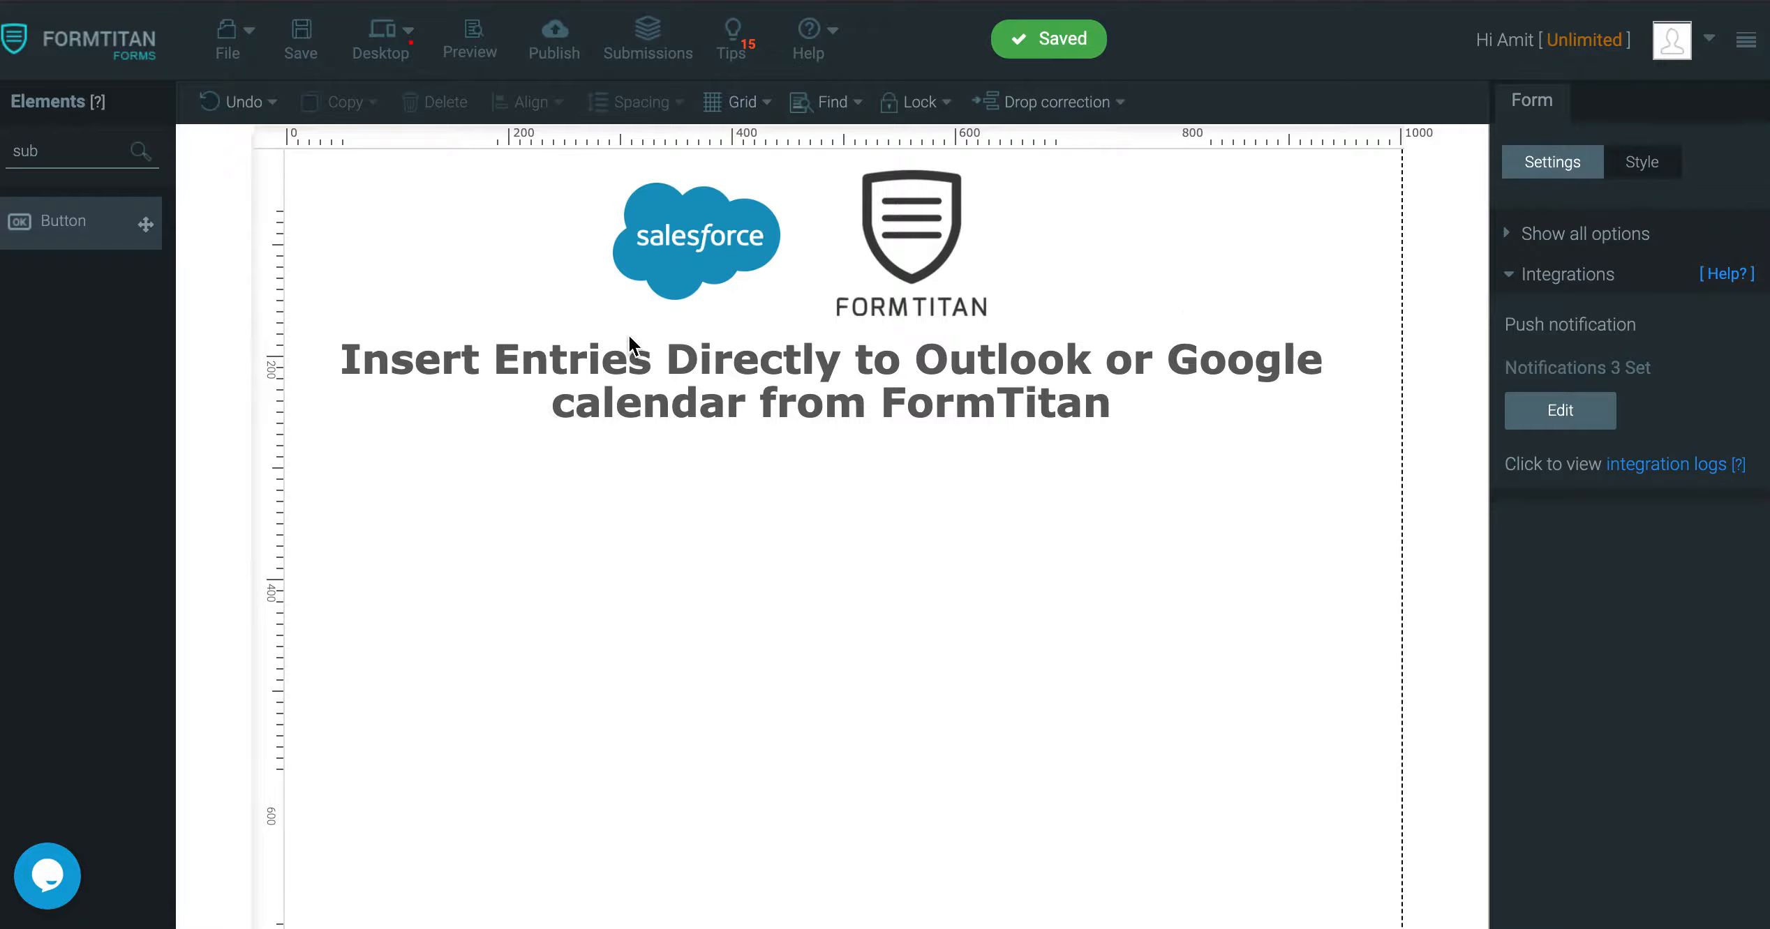
Add a textbox below the heading and label it Summary
left_click_drag(73, 149, 2, 150)
type("tex")
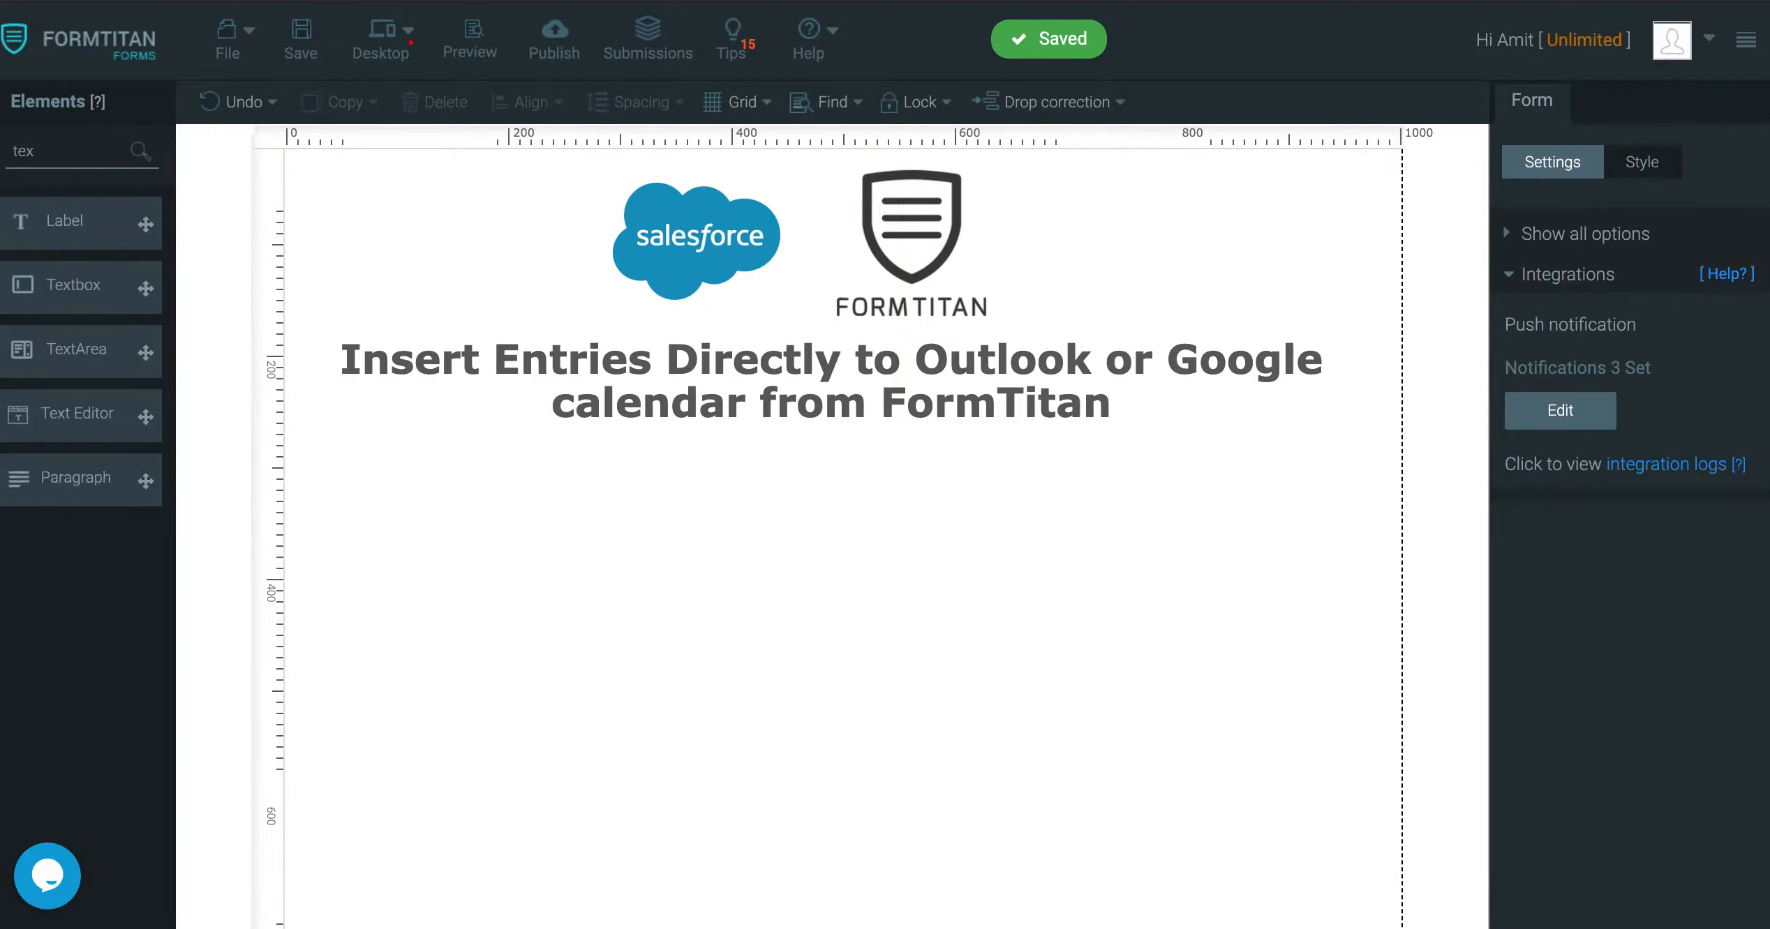
left_click_drag(71, 285, 568, 472)
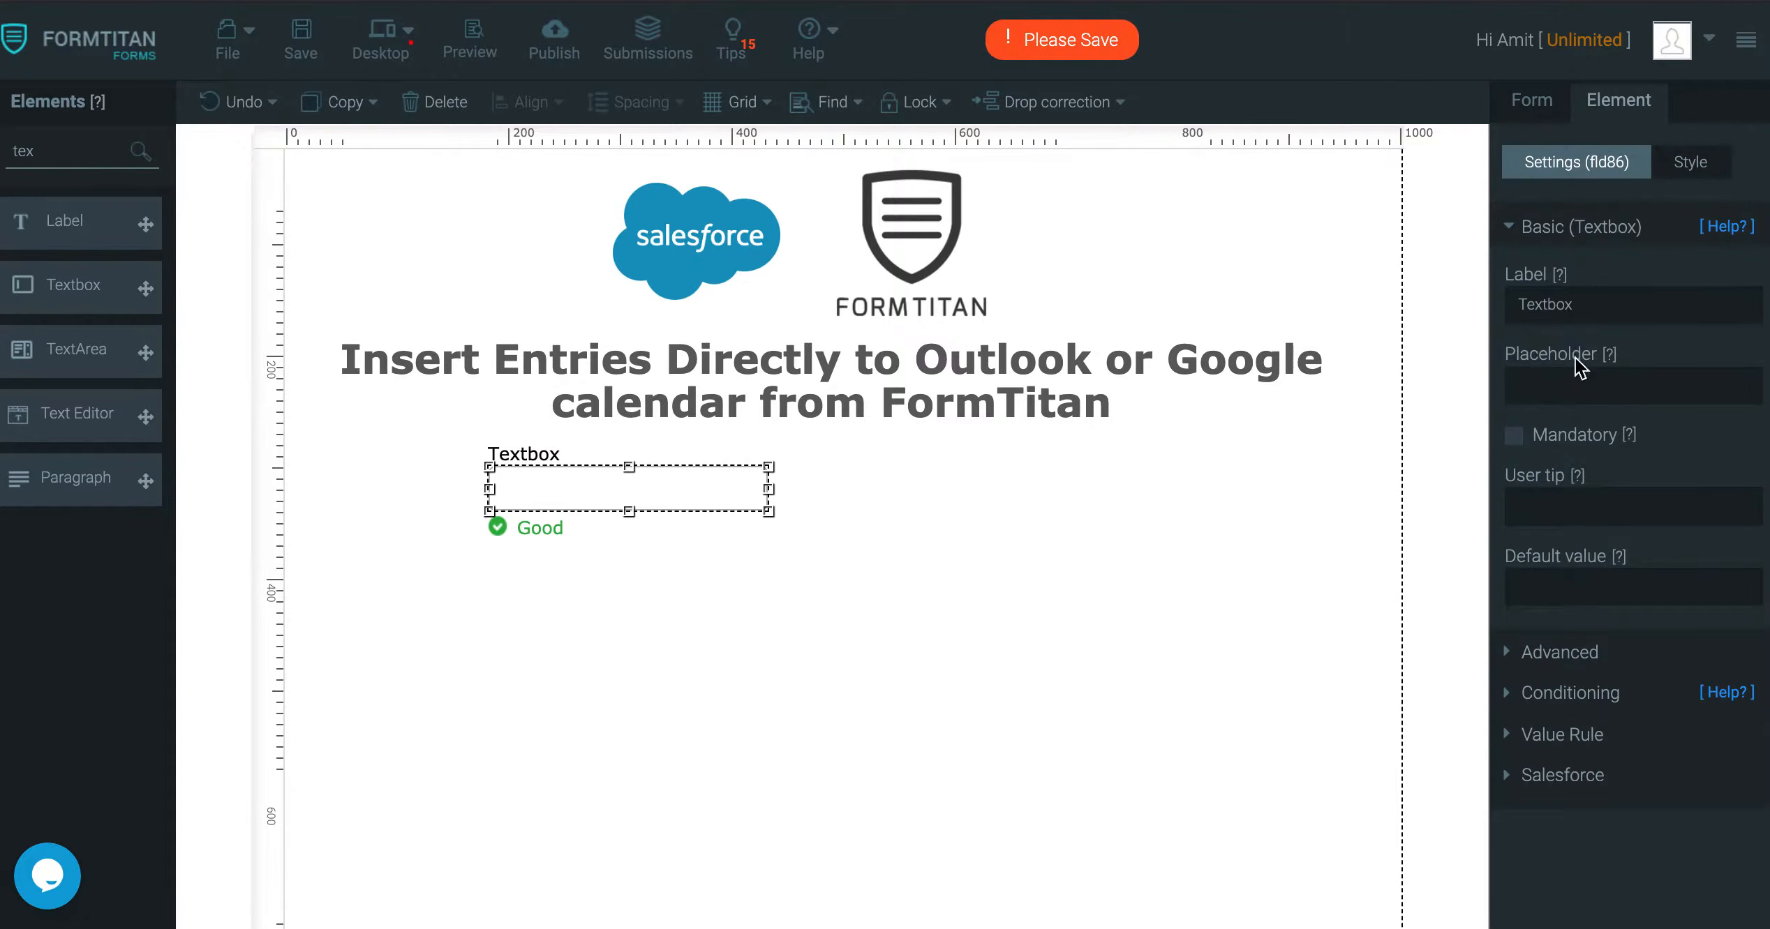
double_click(1600, 306)
type("Summarty")
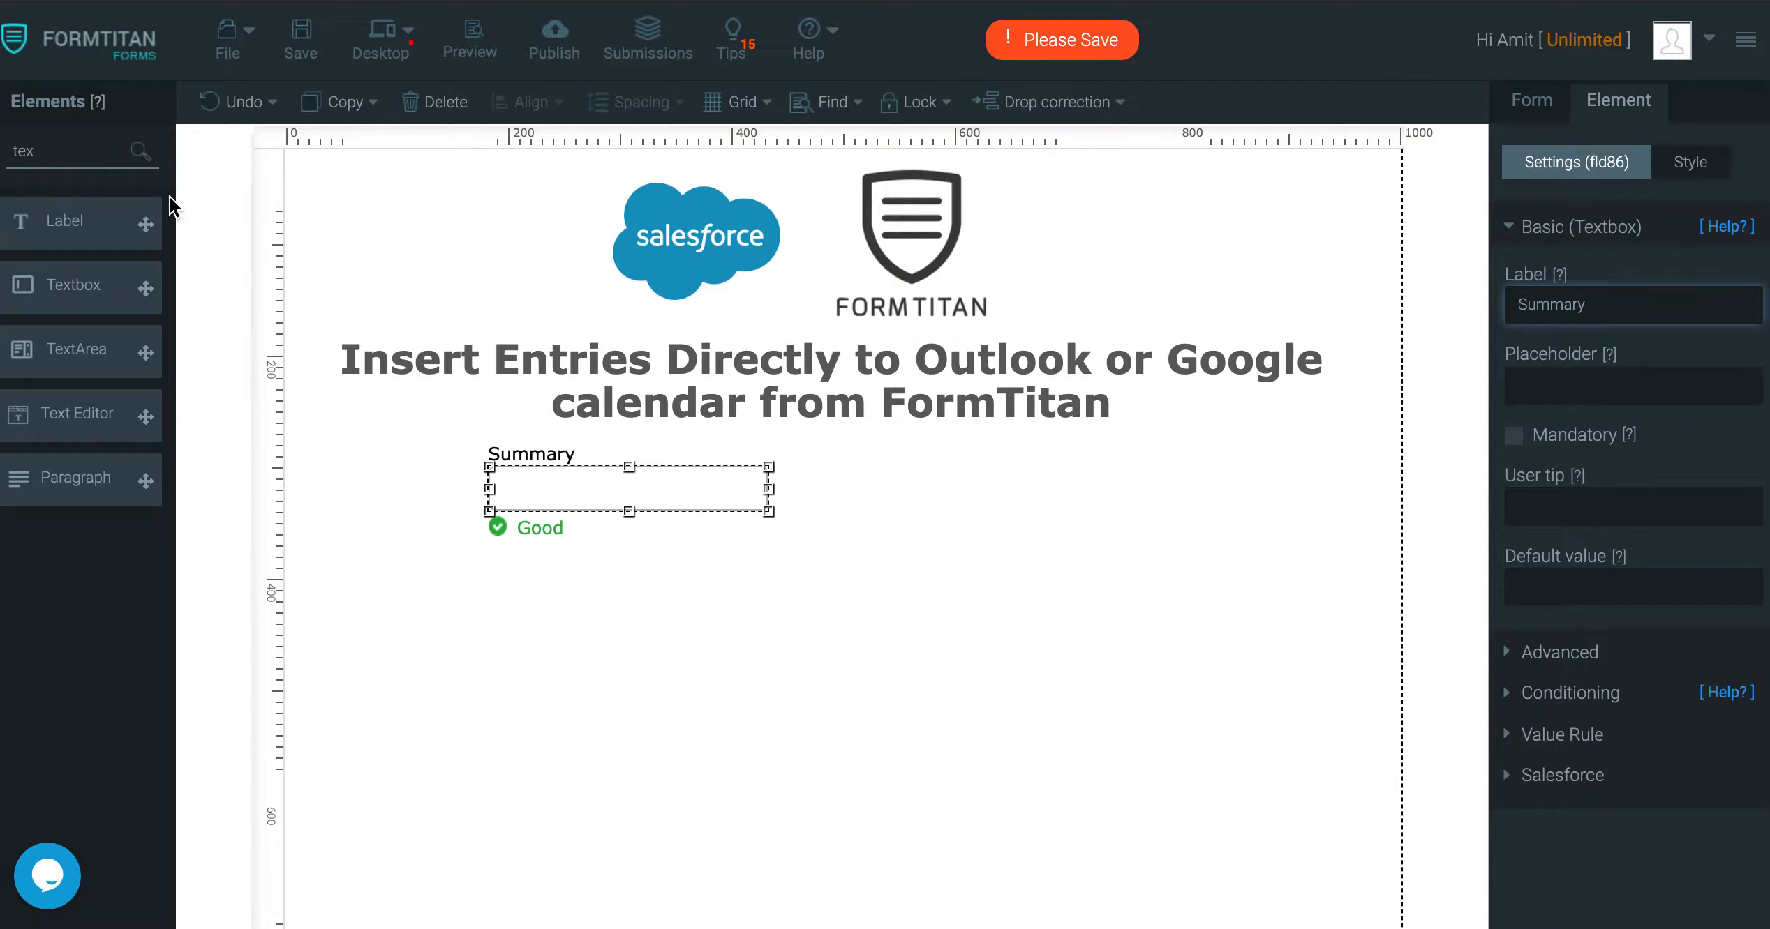
Search 'email' in Elements and place an Email field beside Summary
double_click(23, 151)
type("d")
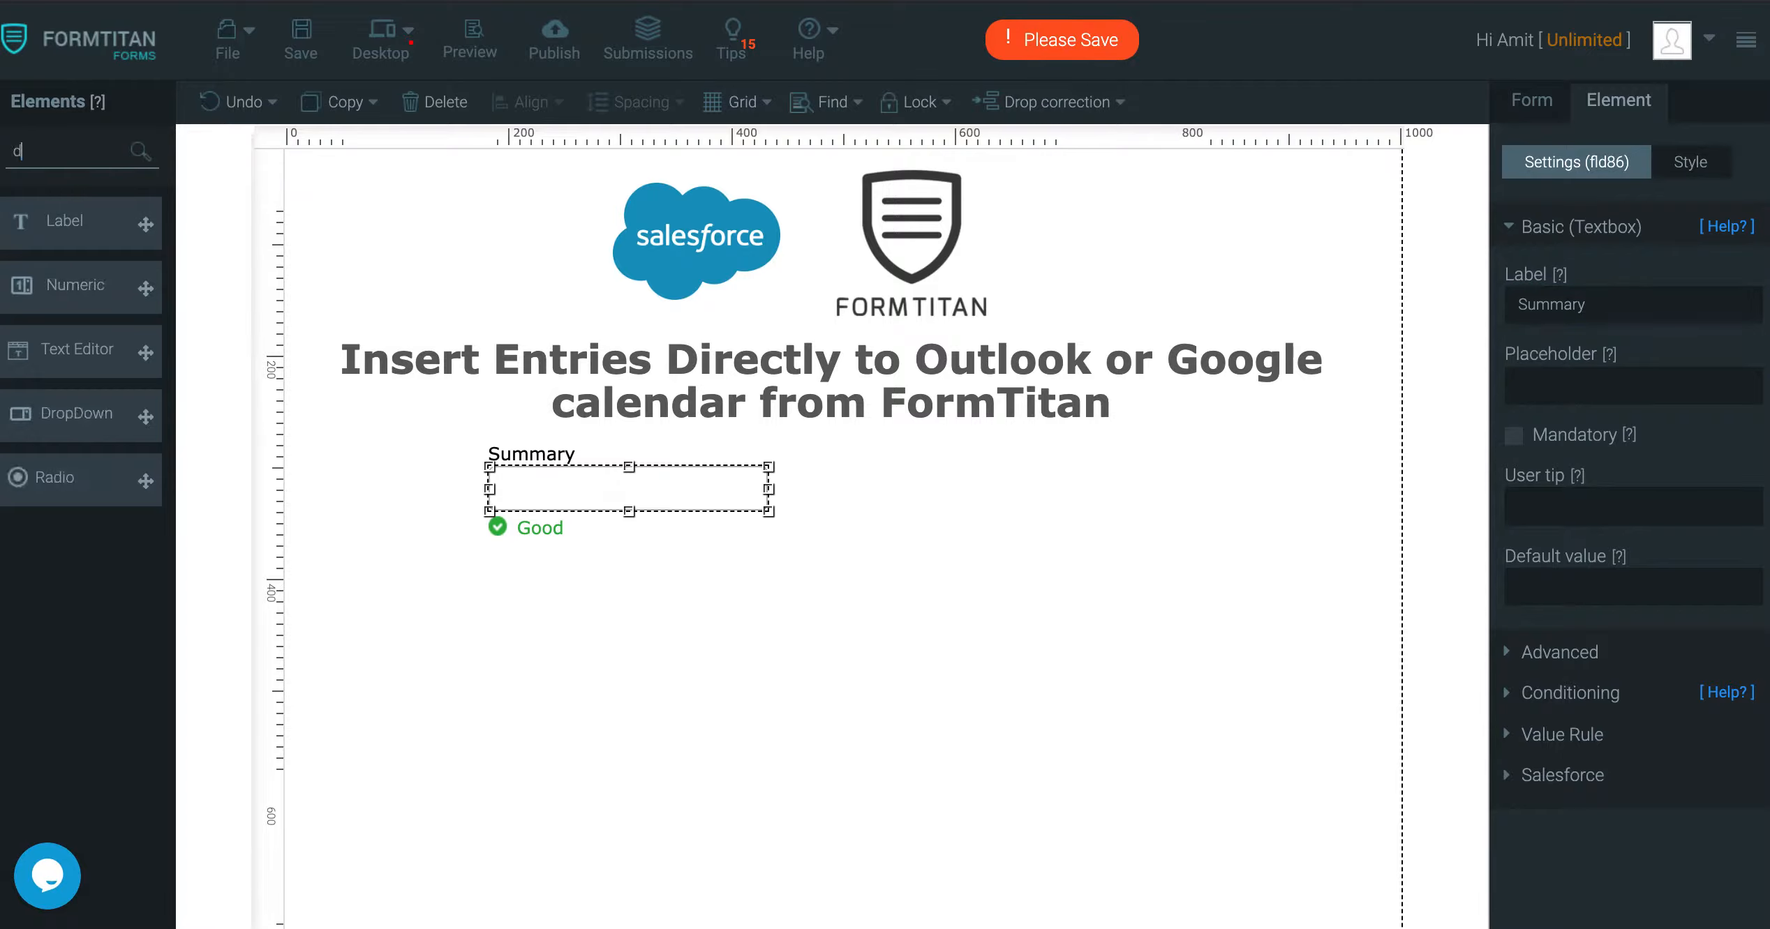
key("BackSpace")
type("email")
left_click_drag(61, 221, 958, 485)
Add a text area below Summary and Email, widen it across both columns, label it Description
double_click(107, 149)
type("end")
key("BackSpace")
key("BackSpace")
key("BackSpace")
type("te")
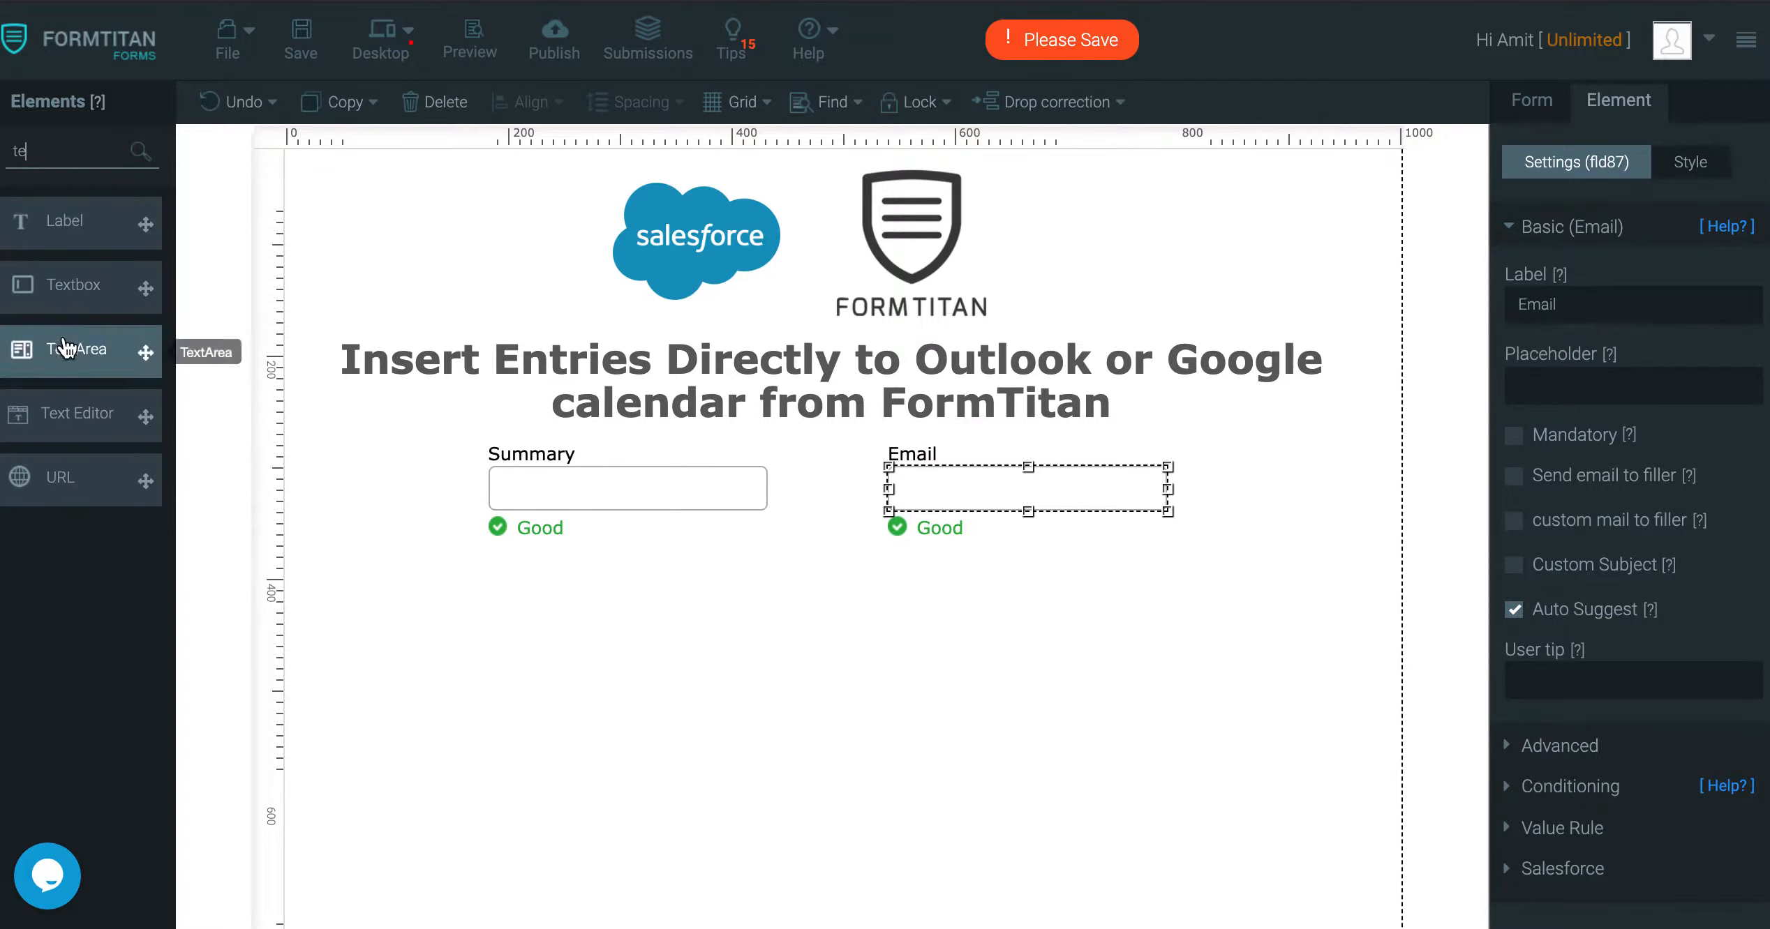
left_click_drag(66, 346, 562, 577)
left_click_drag(771, 639, 1172, 626)
double_click(1617, 303)
type("Description")
Add a DateTime field below Description
double_click(40, 150)
type("da")
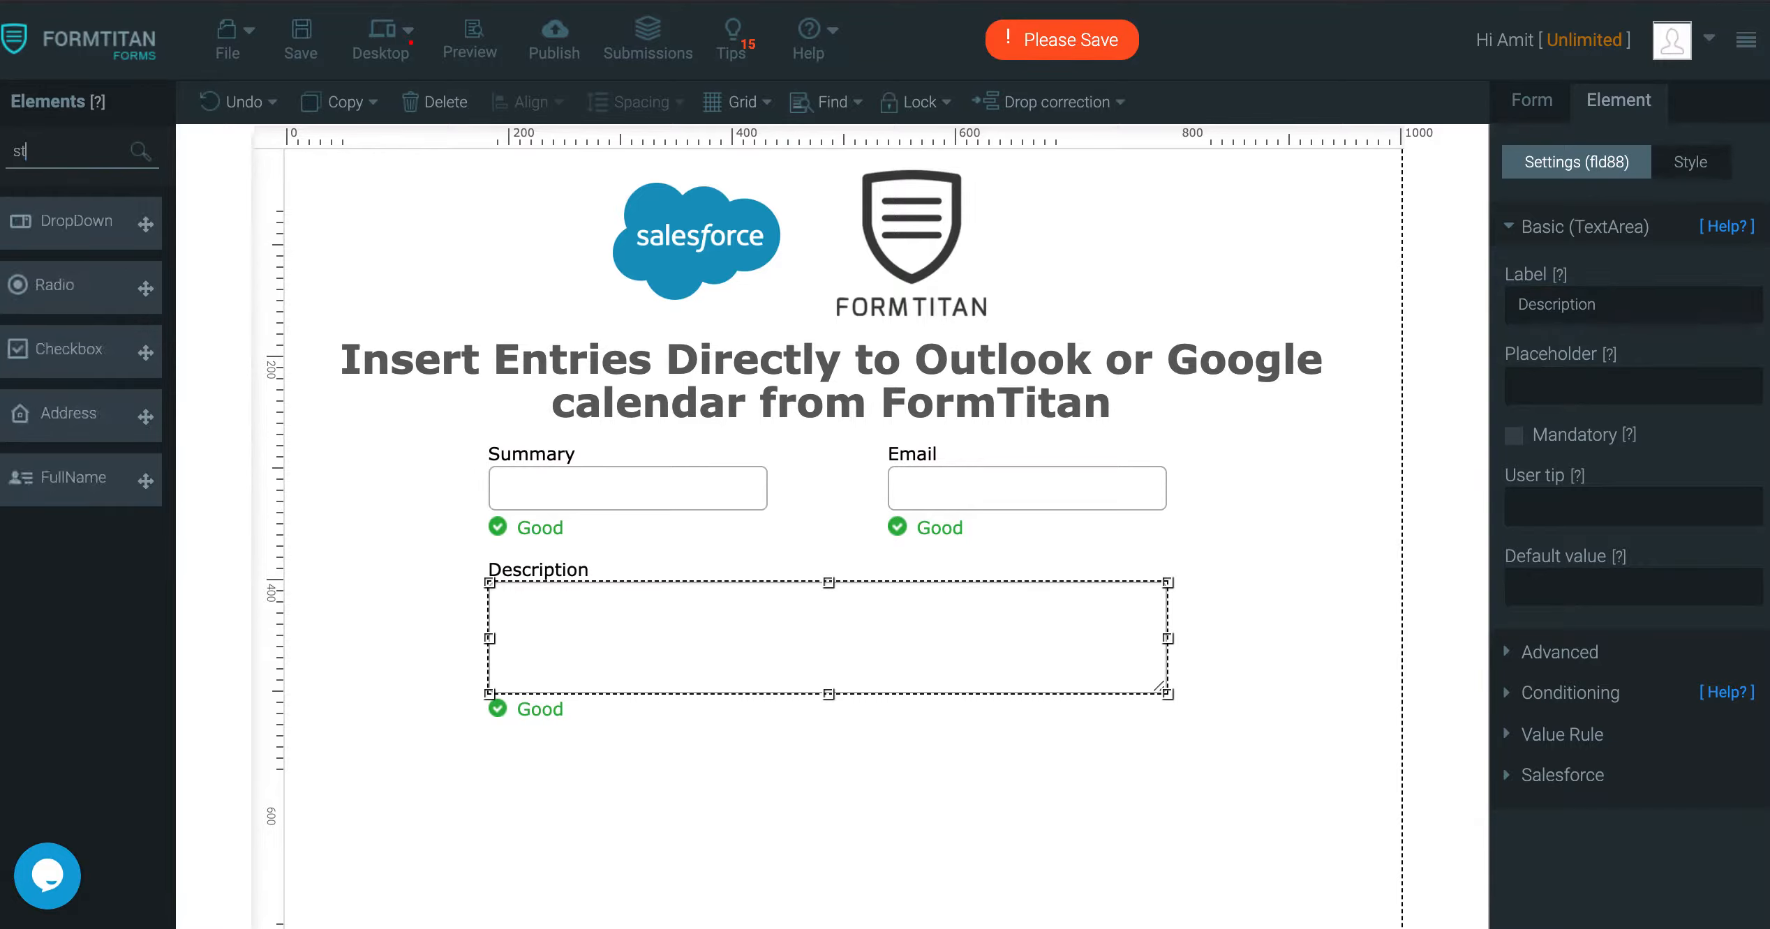
left_click_drag(40, 225, 586, 750)
Position the DateTime field and label it Start Date Time
scroll(587, 749, "down", 2)
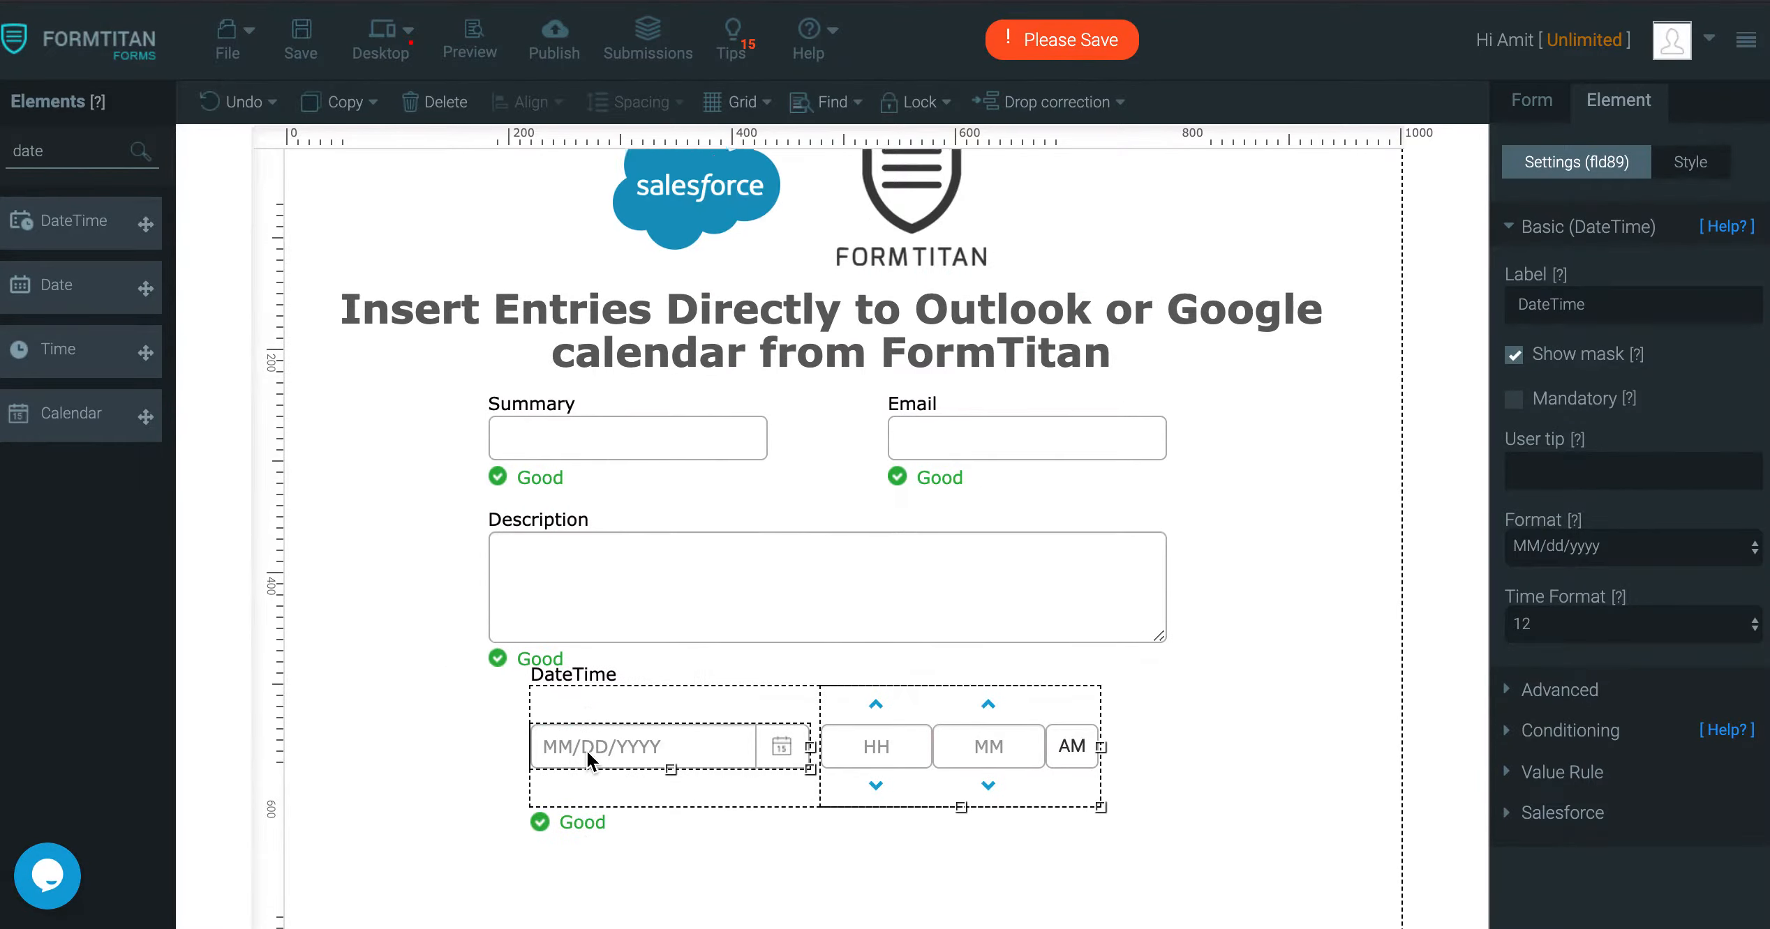
left_click_drag(727, 660, 726, 671)
double_click(1667, 308)
type("Start D")
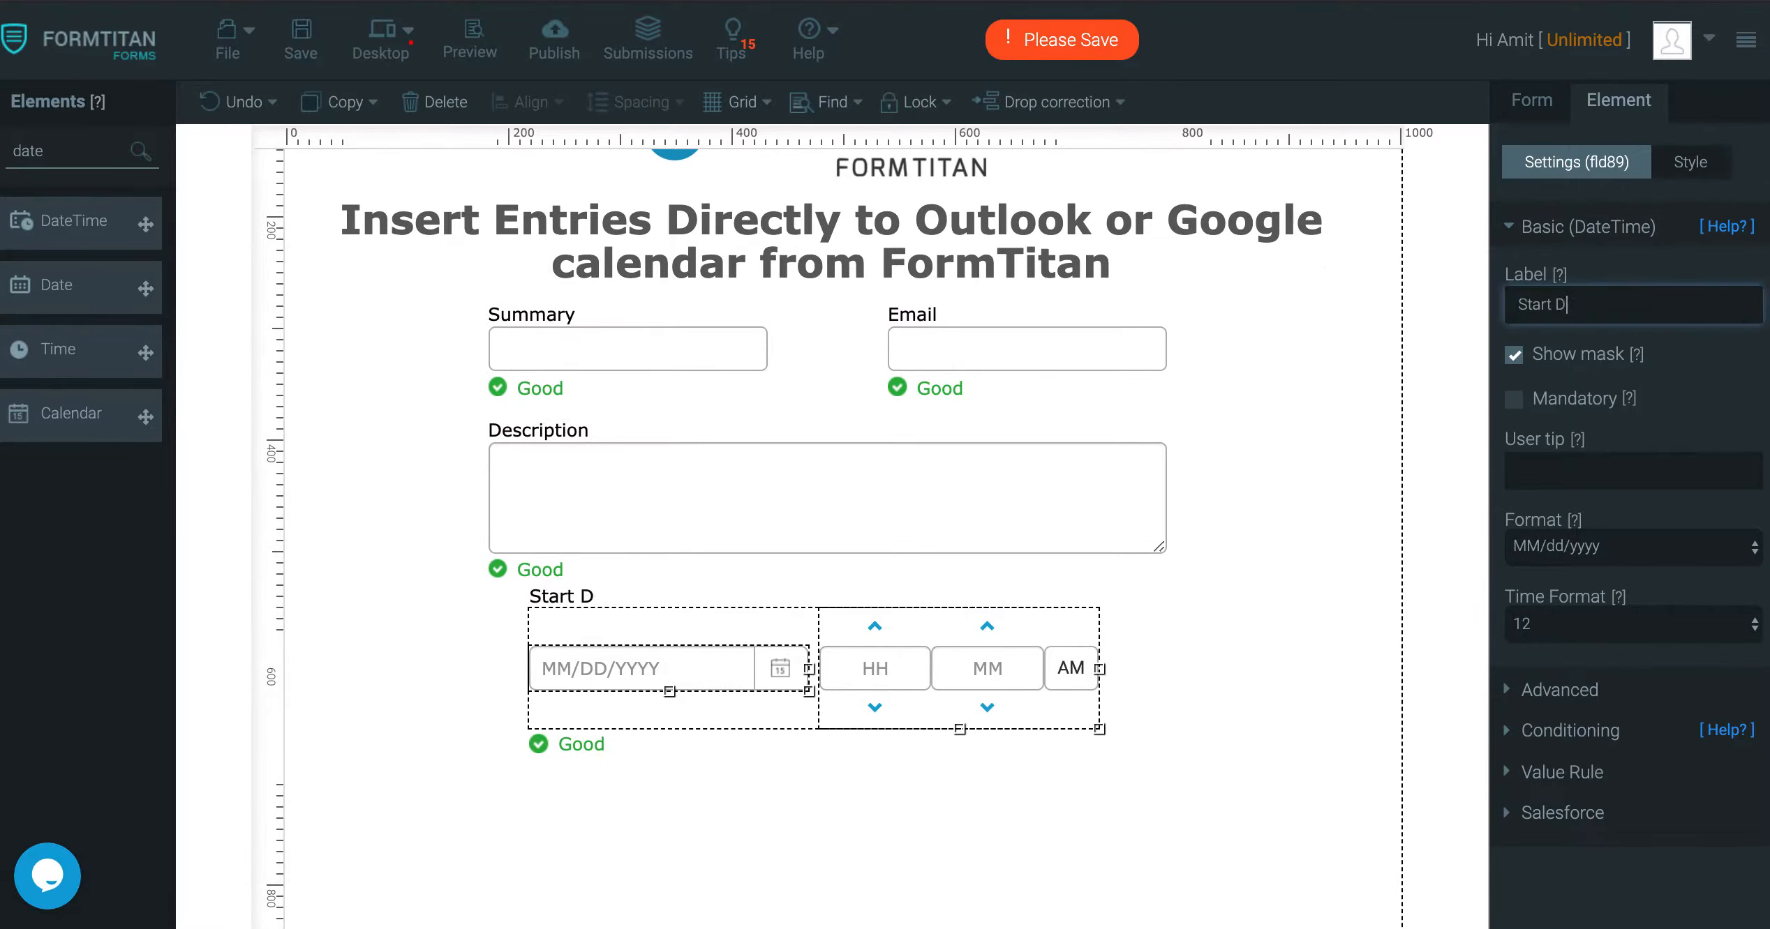
type("ate Time")
Duplicate Start Date Time, move the copy beneath it, and relabel it End Date Time
left_click(380, 109)
left_click(359, 143)
scroll(698, 537, "down", 4)
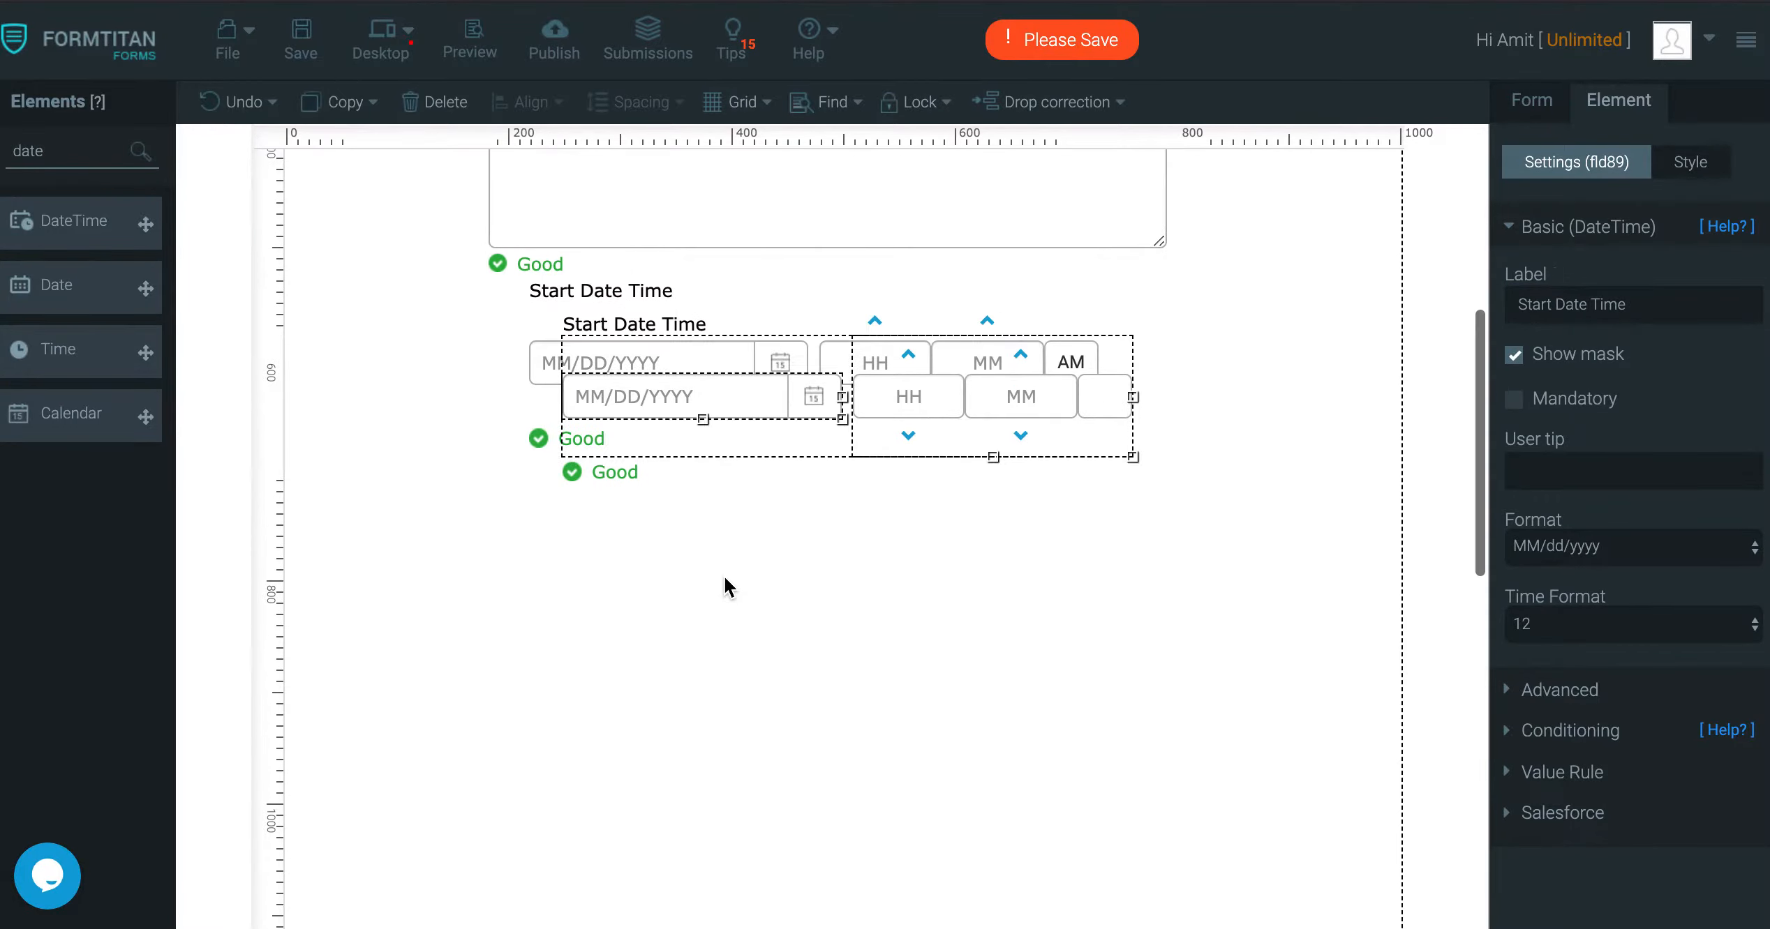
left_click_drag(725, 449, 703, 520)
left_click_drag(1555, 304, 1369, 297)
type("End")
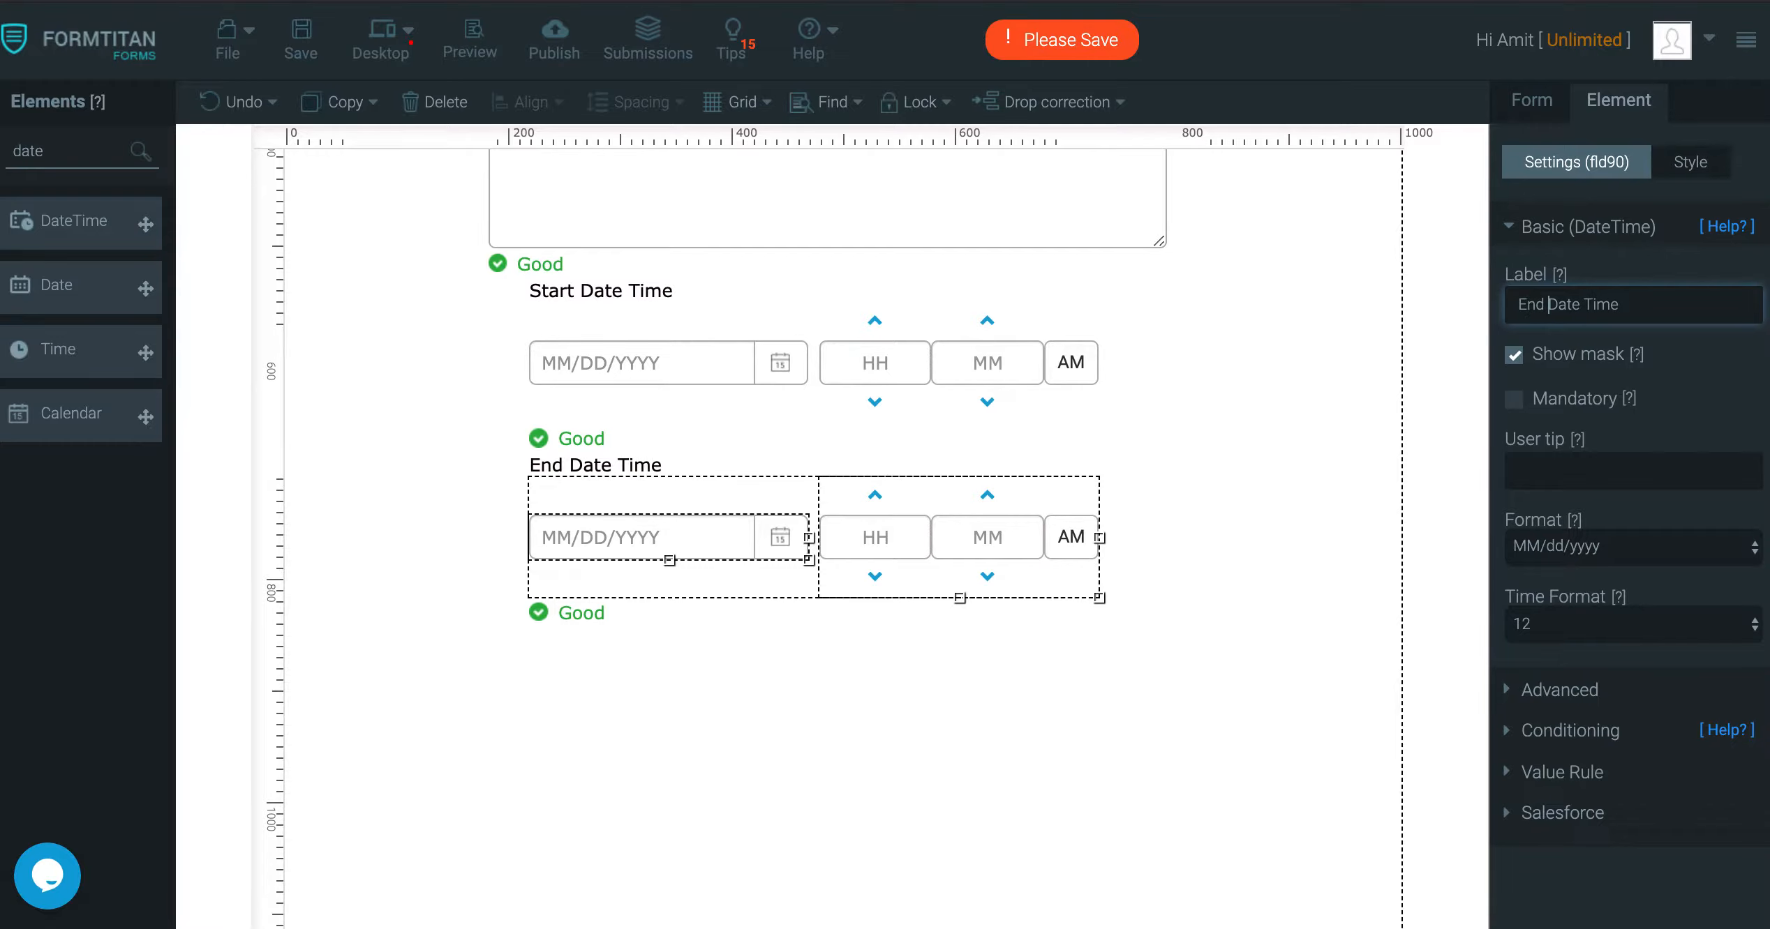
left_click_drag(57, 154, 4, 66)
Add a button of type submit below the date fields, skipping Salesforce setup, and save
type("subm")
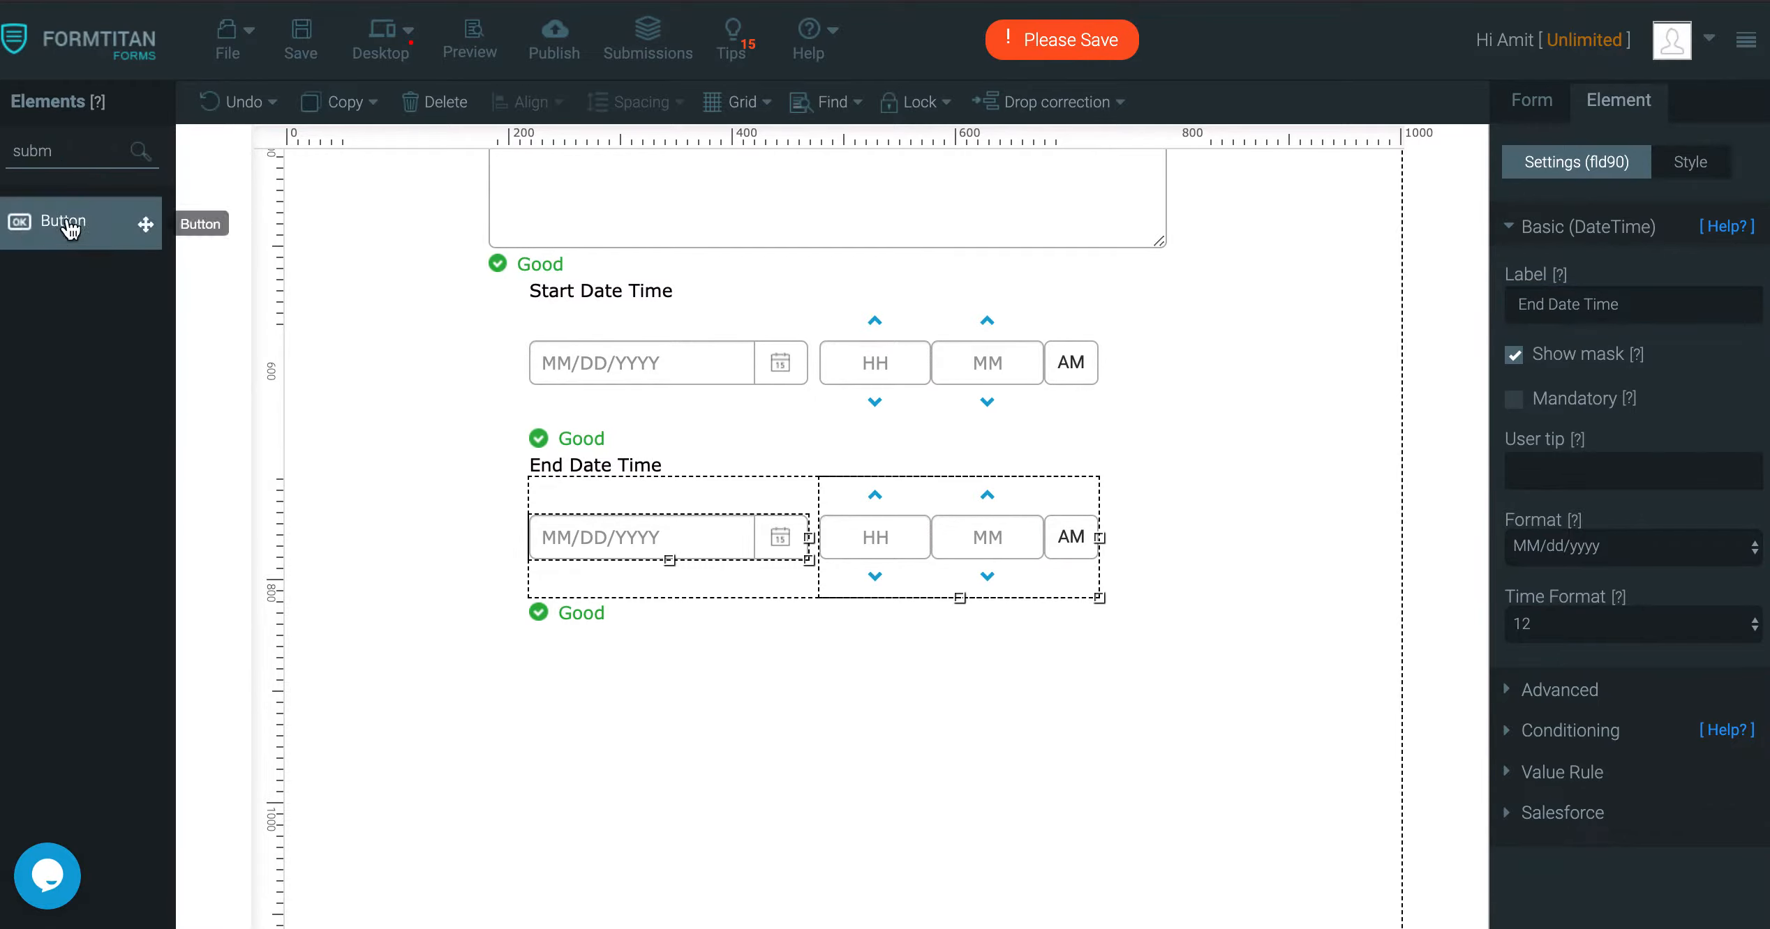
left_click_drag(145, 224, 751, 715)
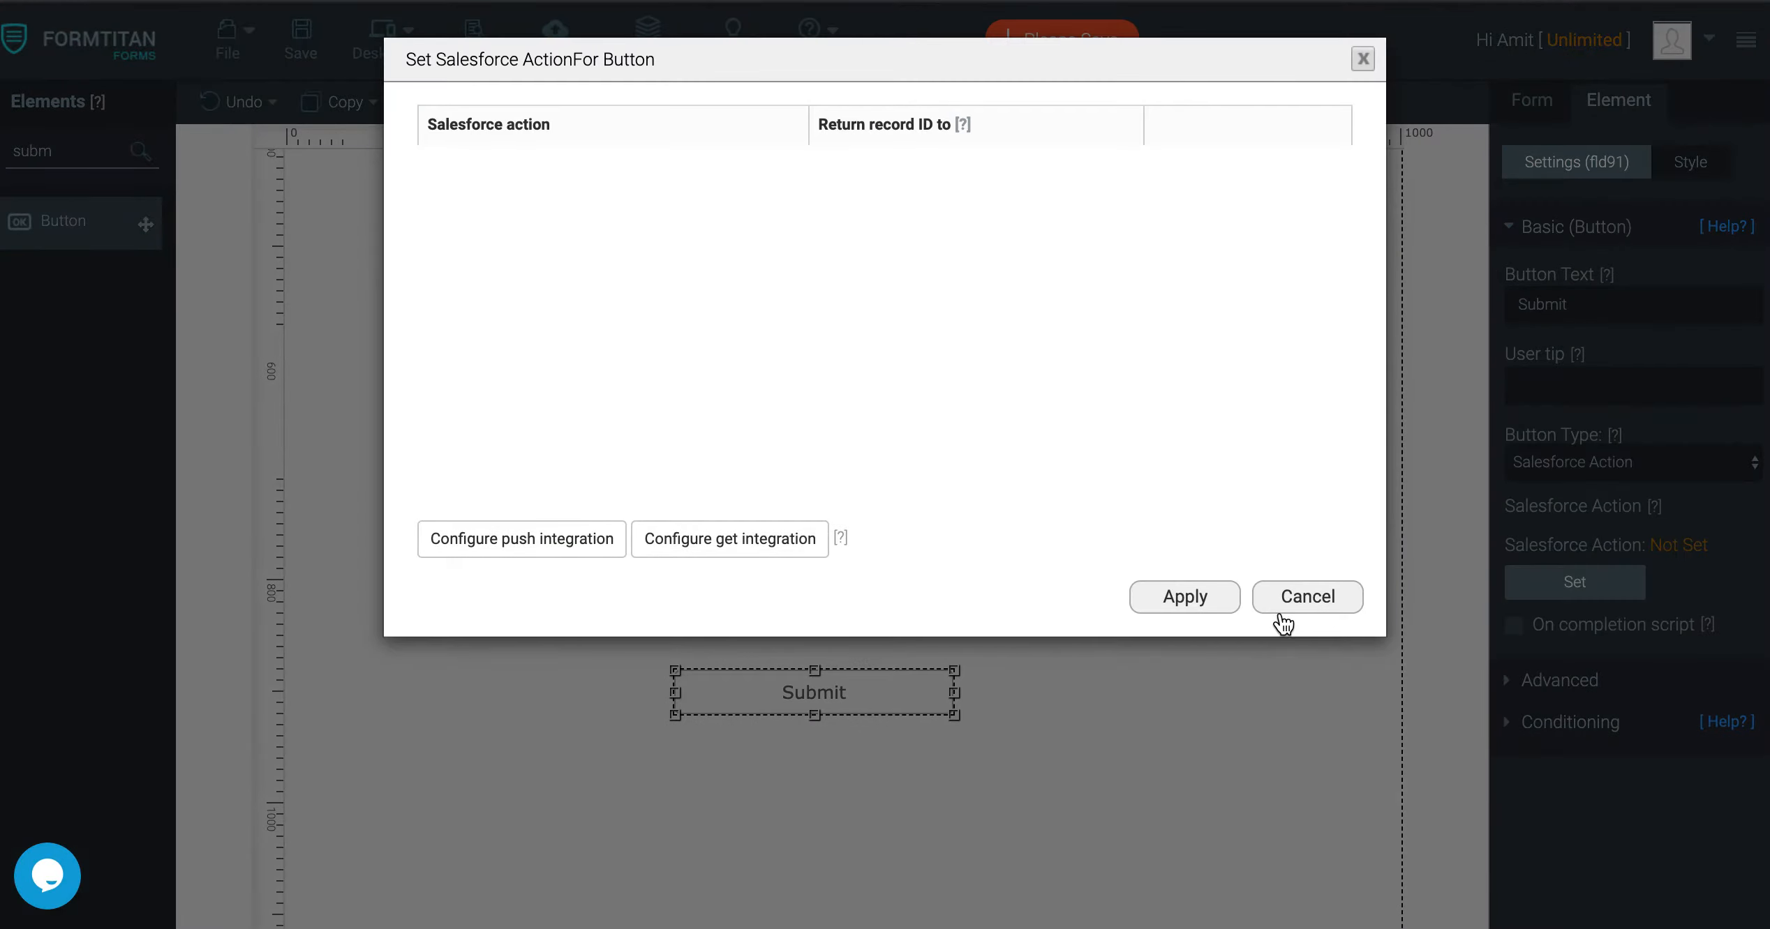
left_click(1289, 613)
left_click(1679, 463)
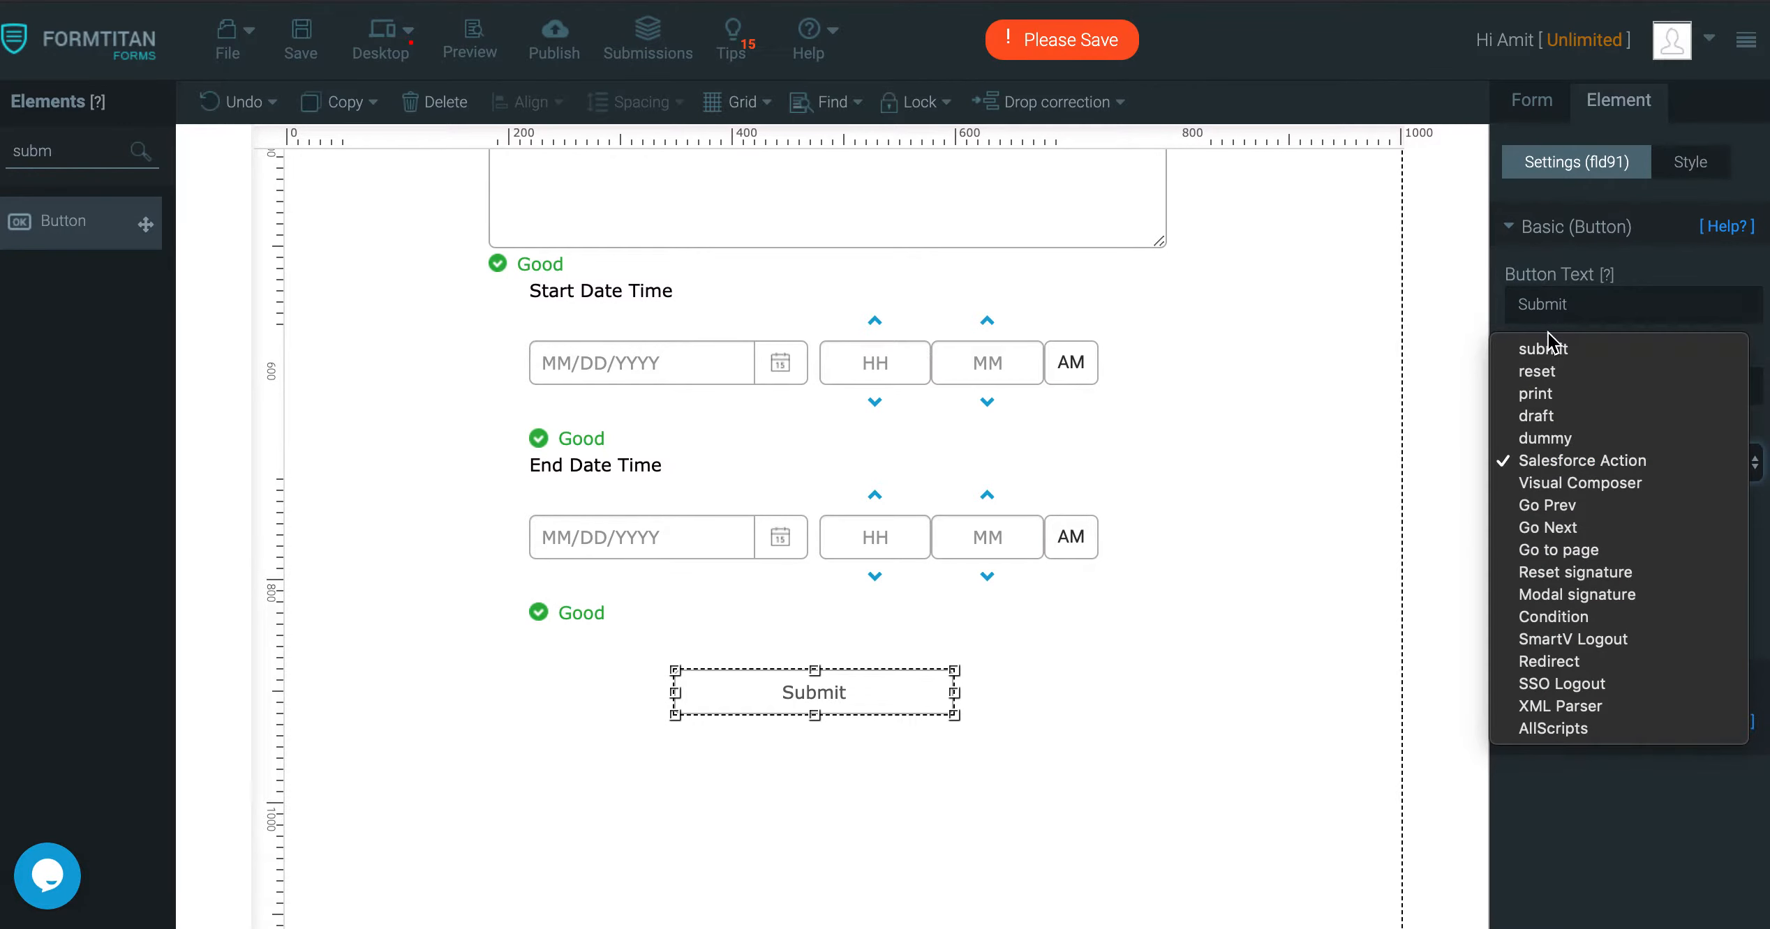
left_click(1557, 349)
left_click(302, 44)
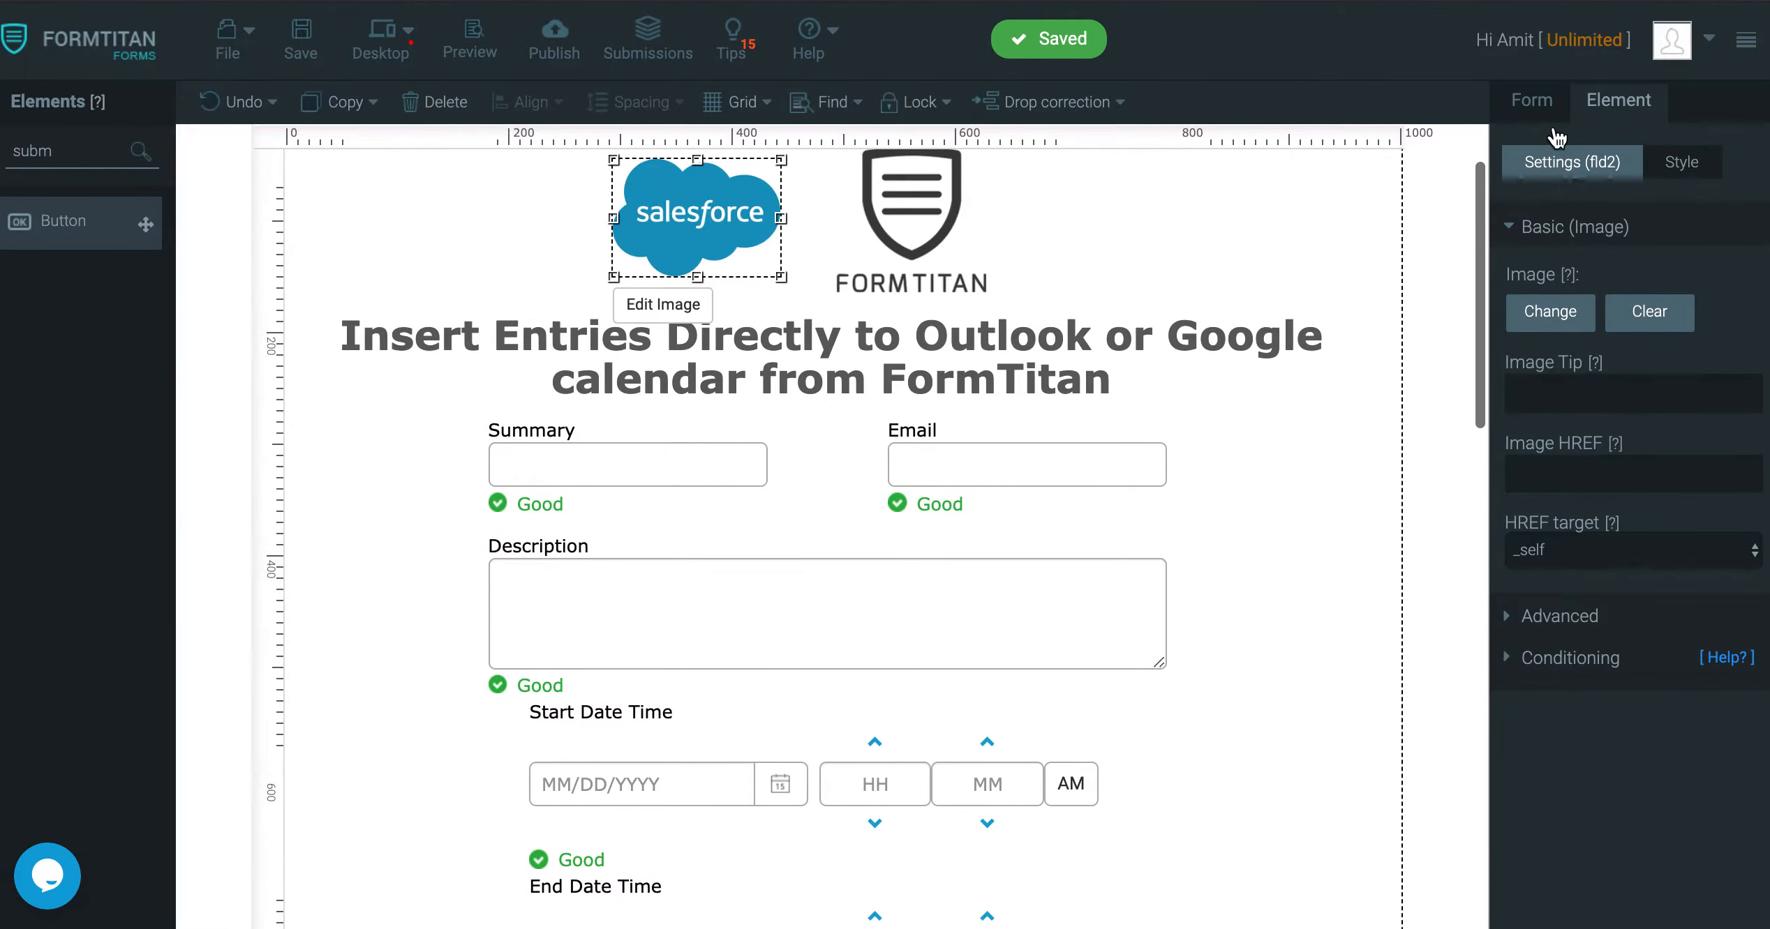
Open the push-data integration under Form settings and proceed to Google Calendar's parameters
left_click(1539, 101)
left_click(1549, 251)
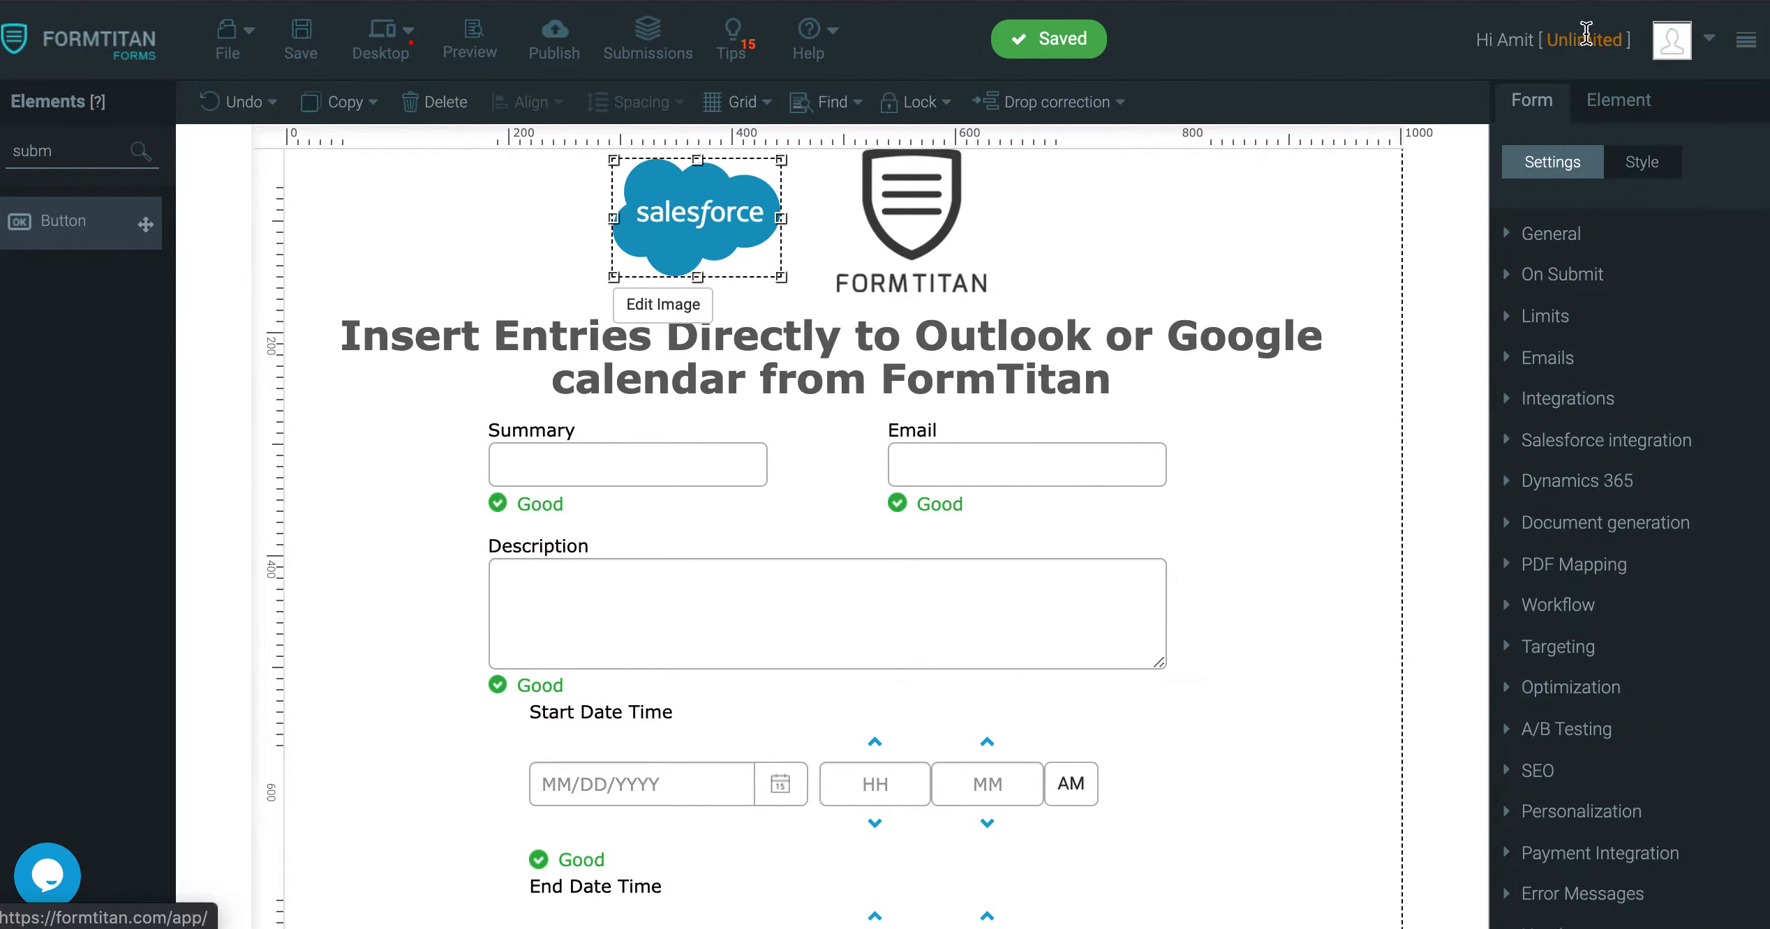
left_click(1574, 402)
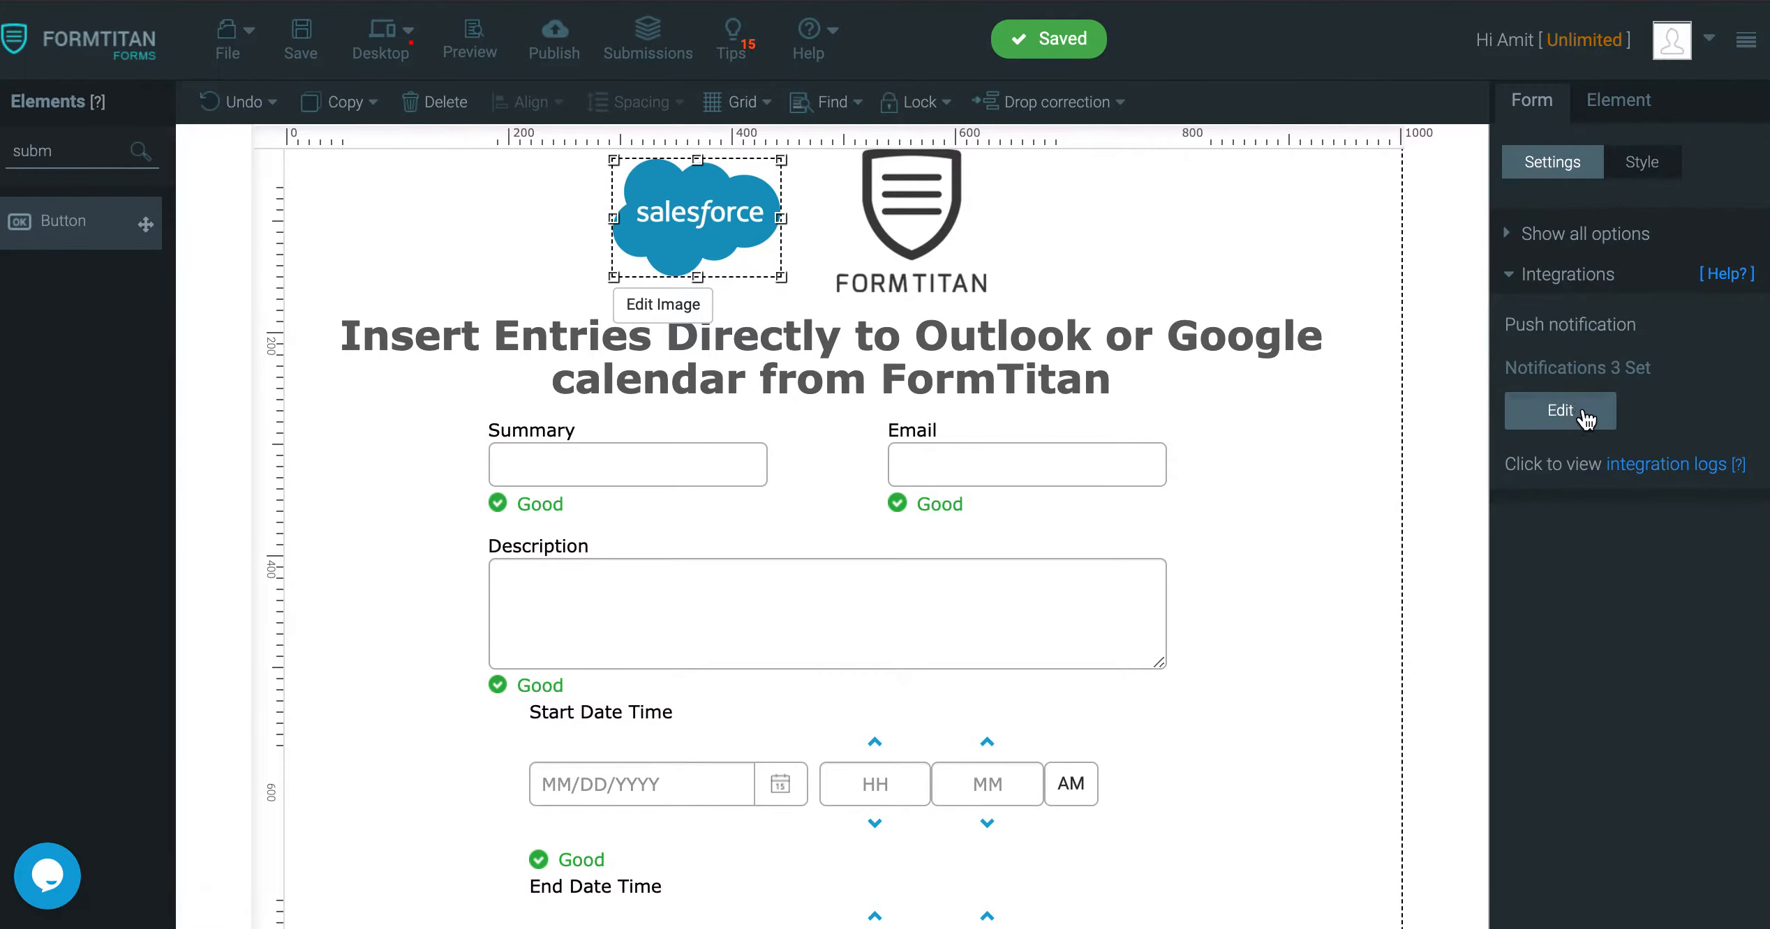
left_click(1582, 416)
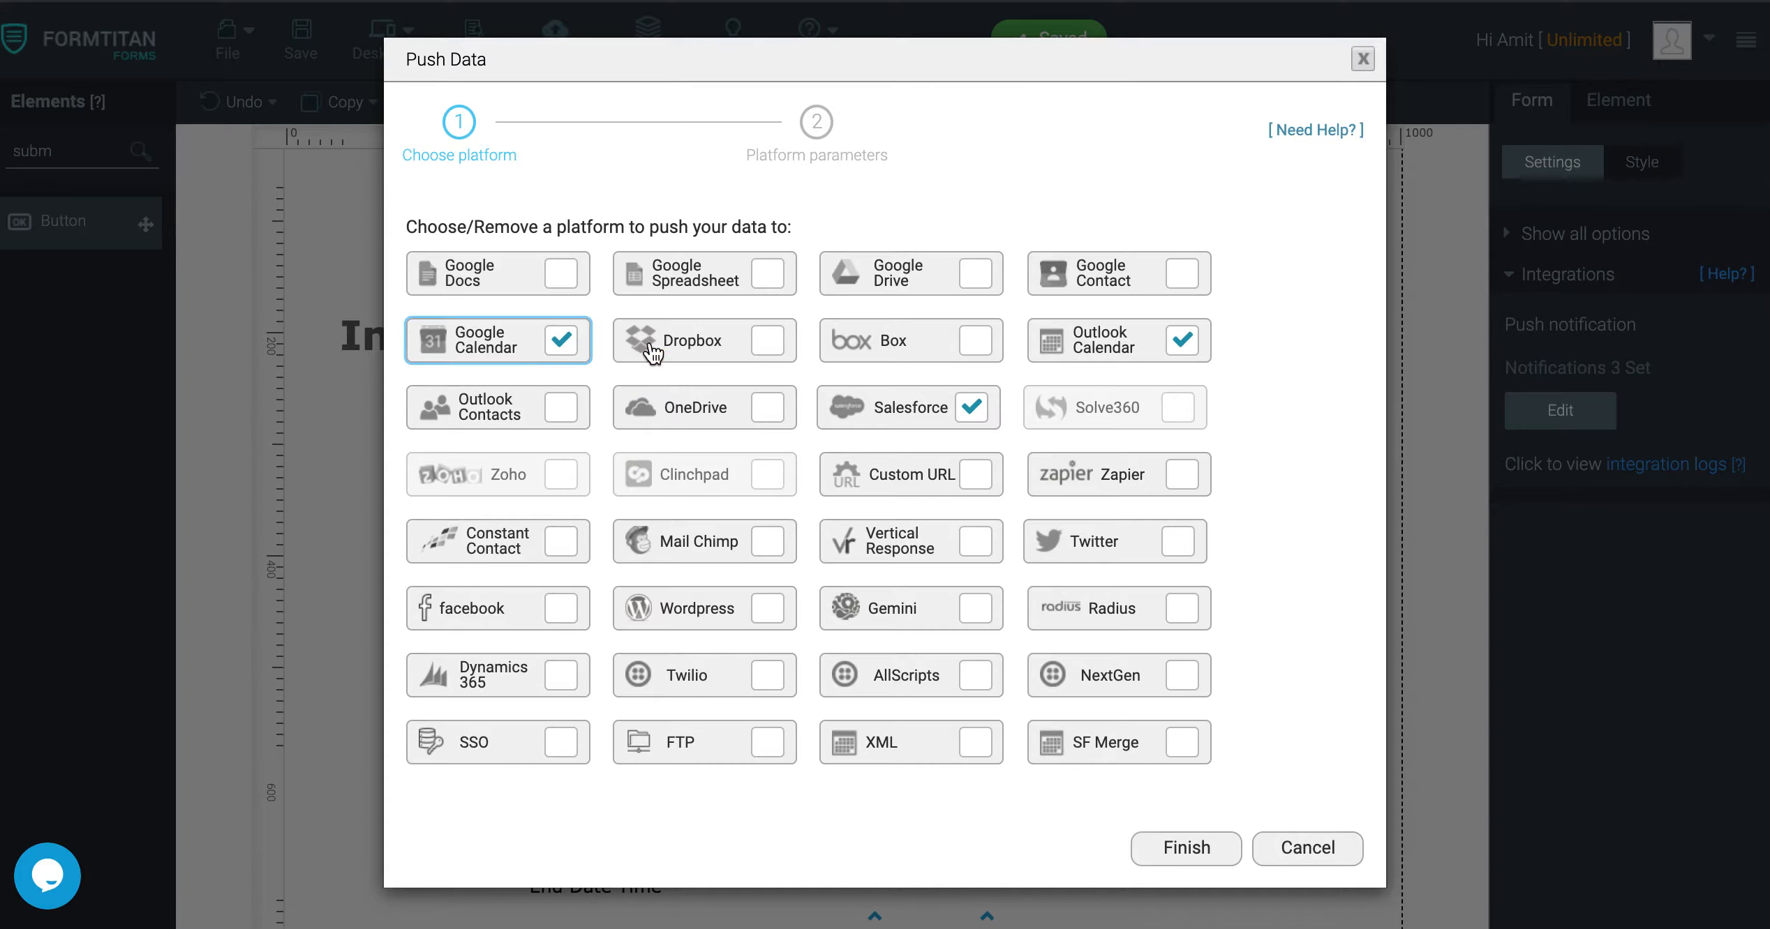
left_click(551, 331)
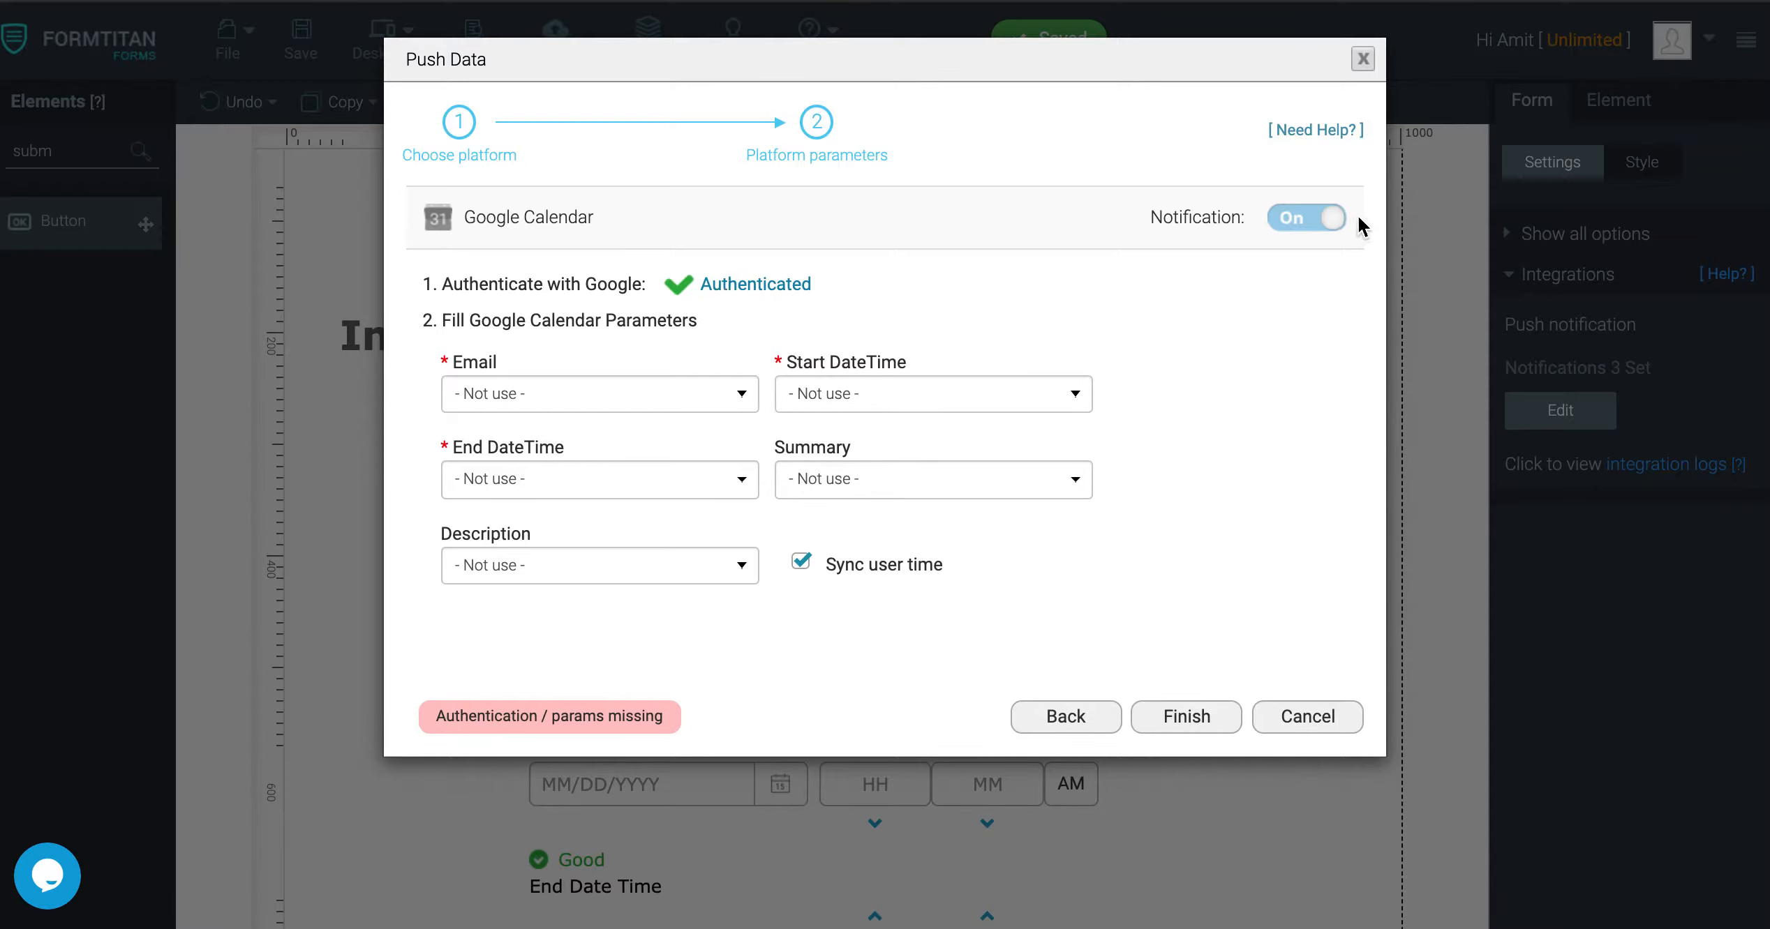
Keep the push active and map Email, Start DateTime and End DateTime to their form fields
left_click(1290, 216)
left_click(1292, 219)
left_click(552, 398)
left_click(534, 417)
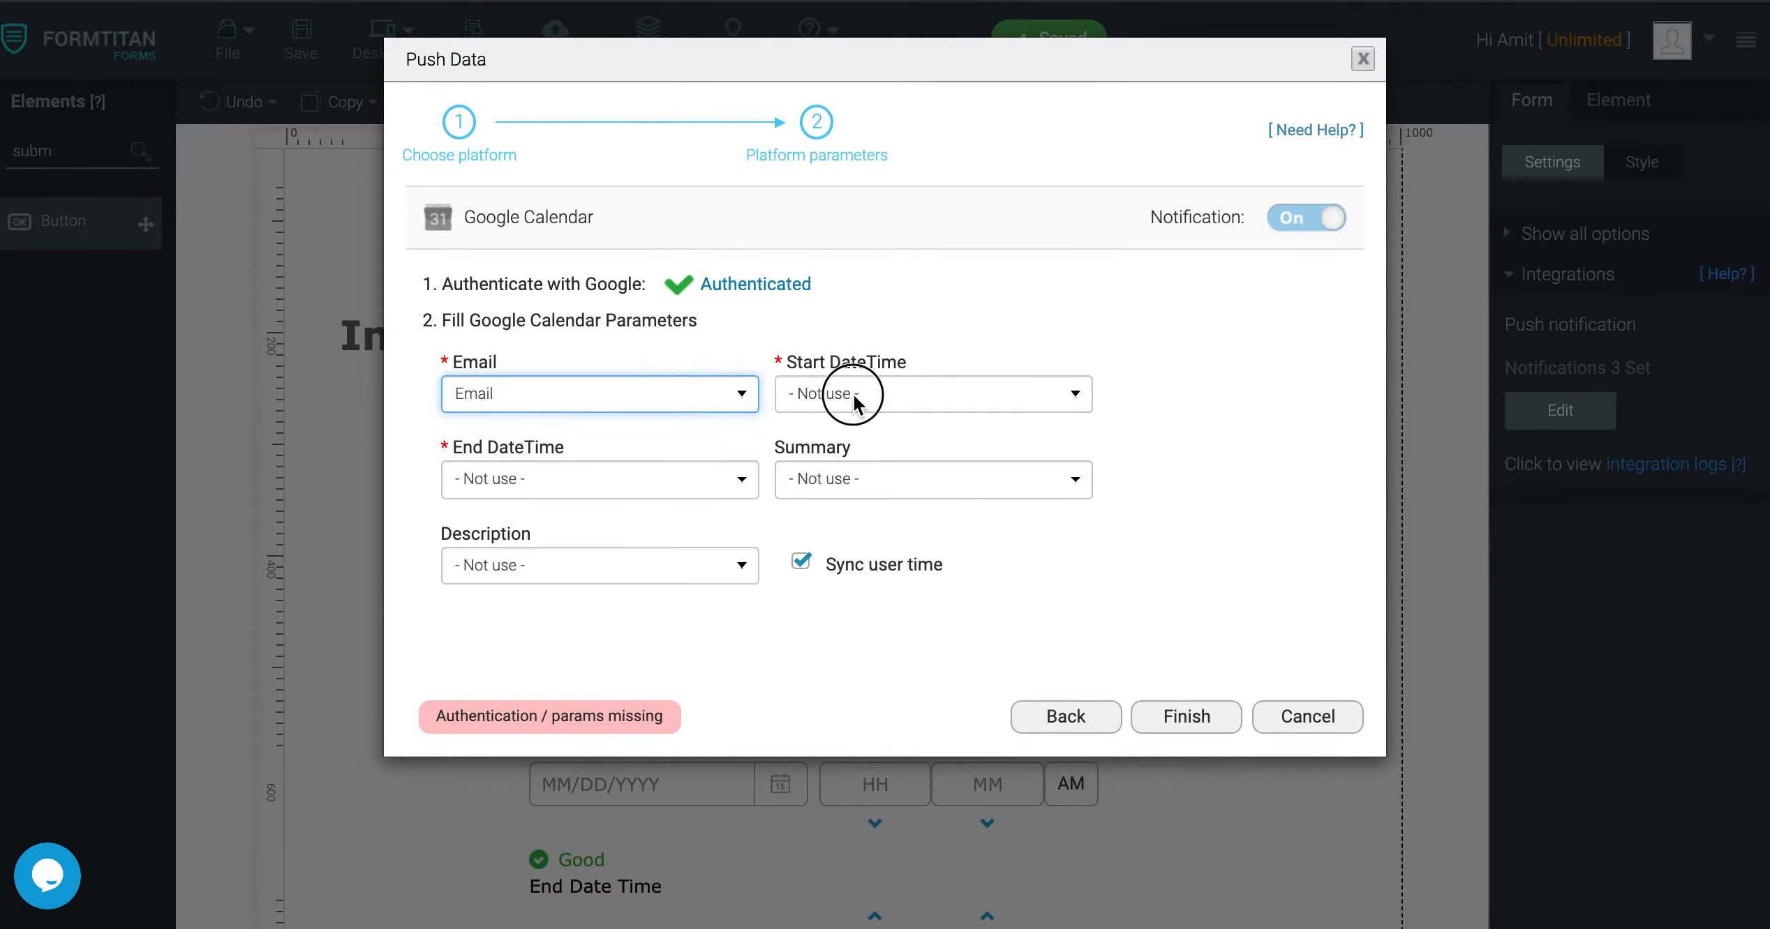
left_click(851, 392)
left_click(864, 417)
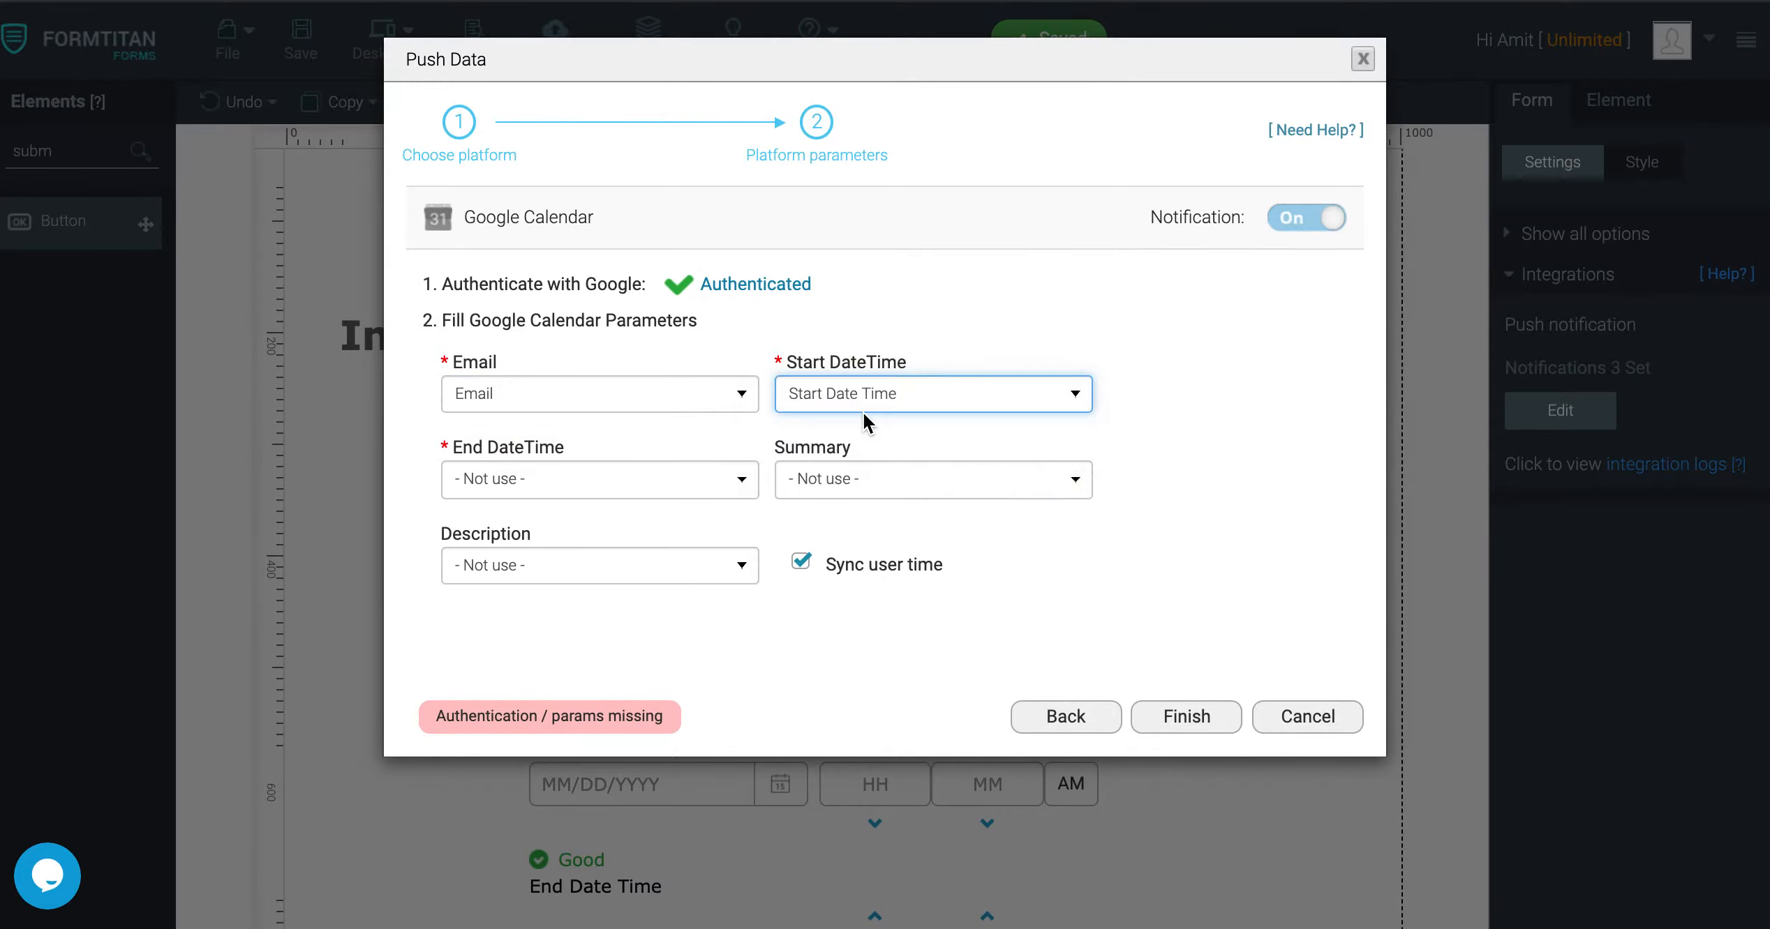
left_click(603, 468)
left_click(558, 524)
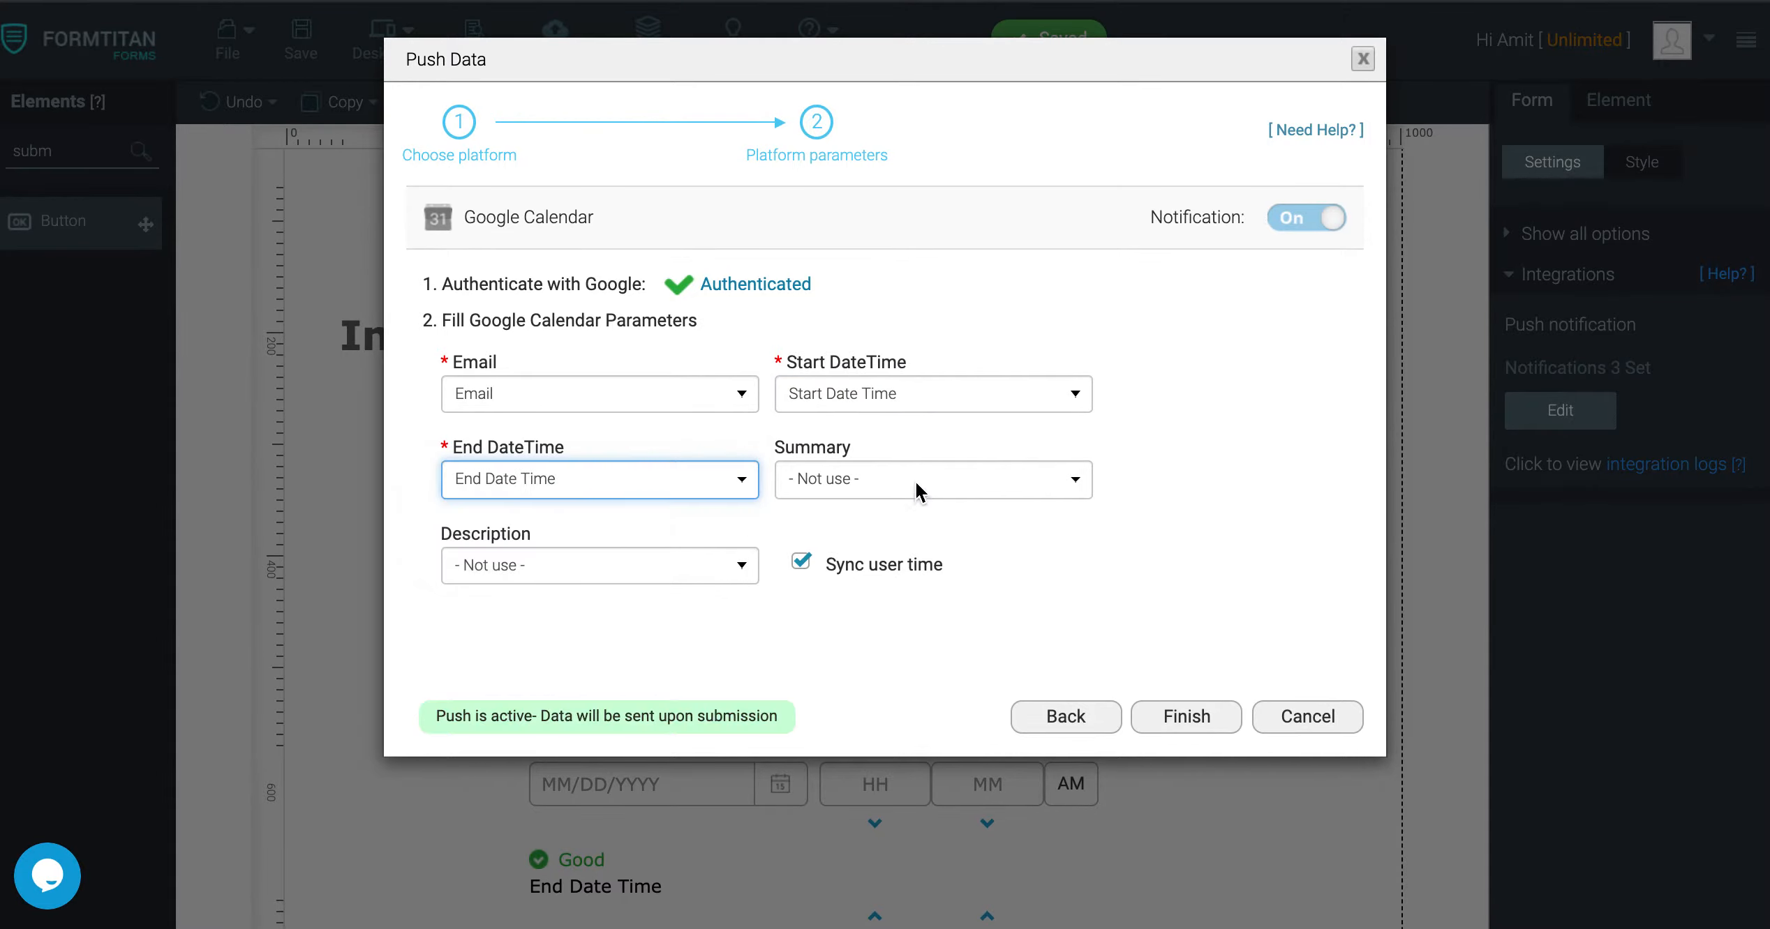
Map Summary and Description to their form fields, leaving Sync user time on
left_click(914, 481)
left_click(876, 504)
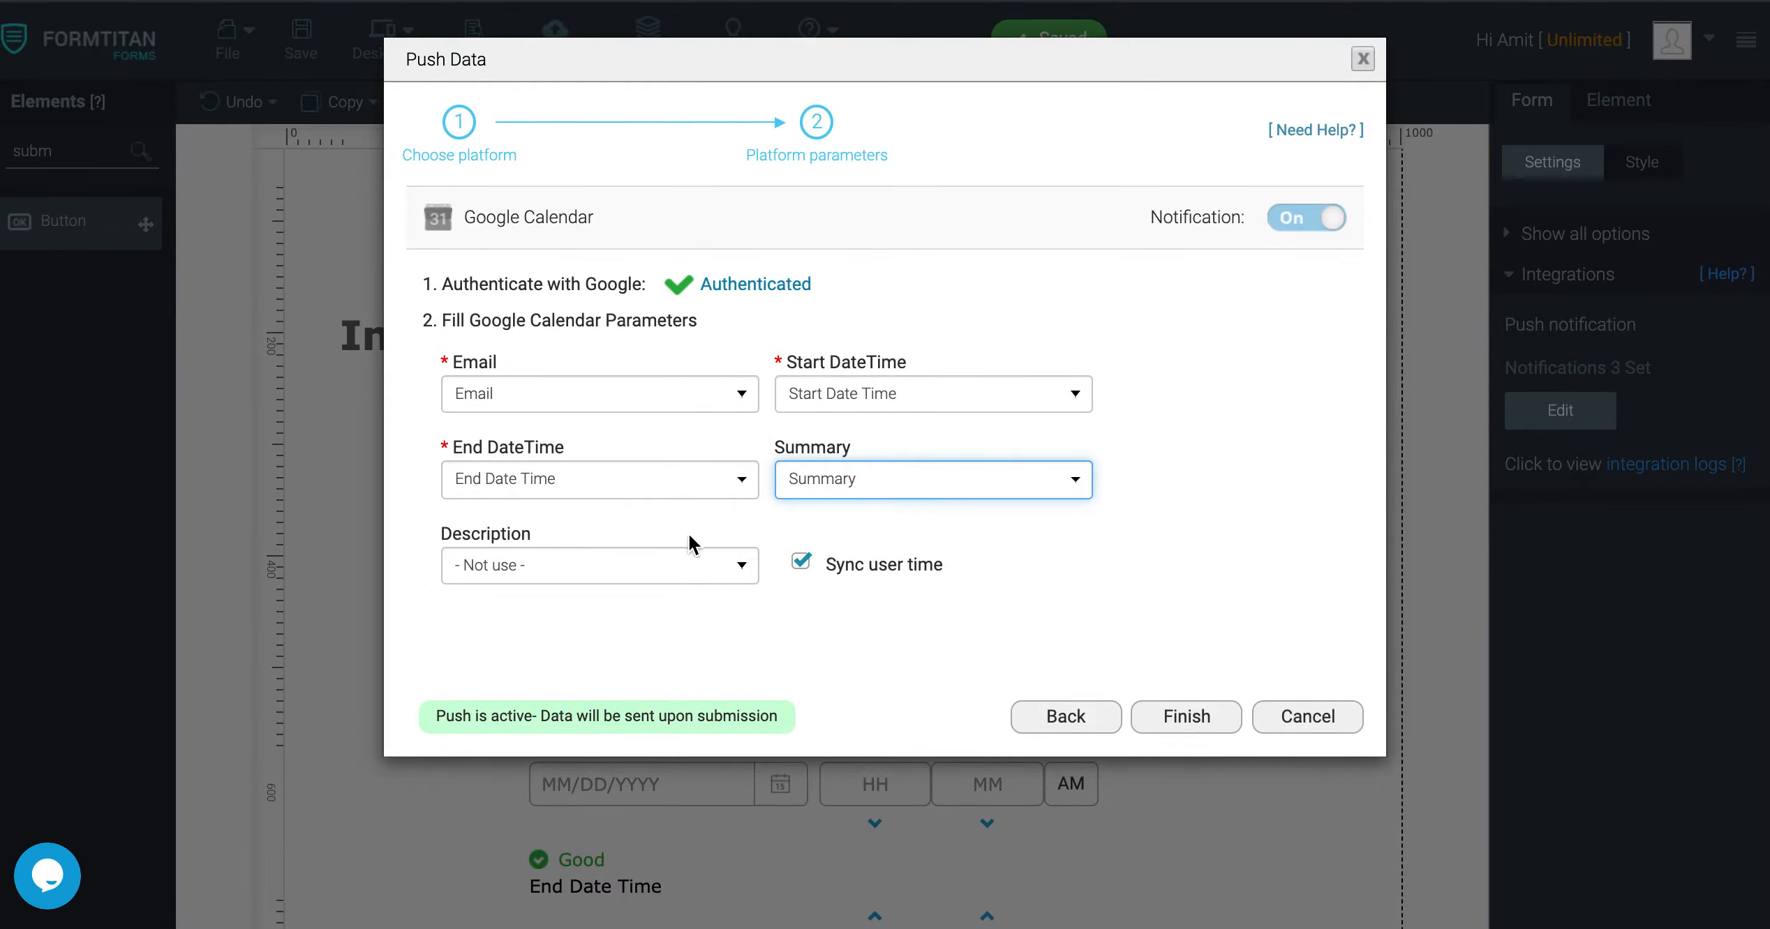
left_click(592, 567)
left_click(548, 613)
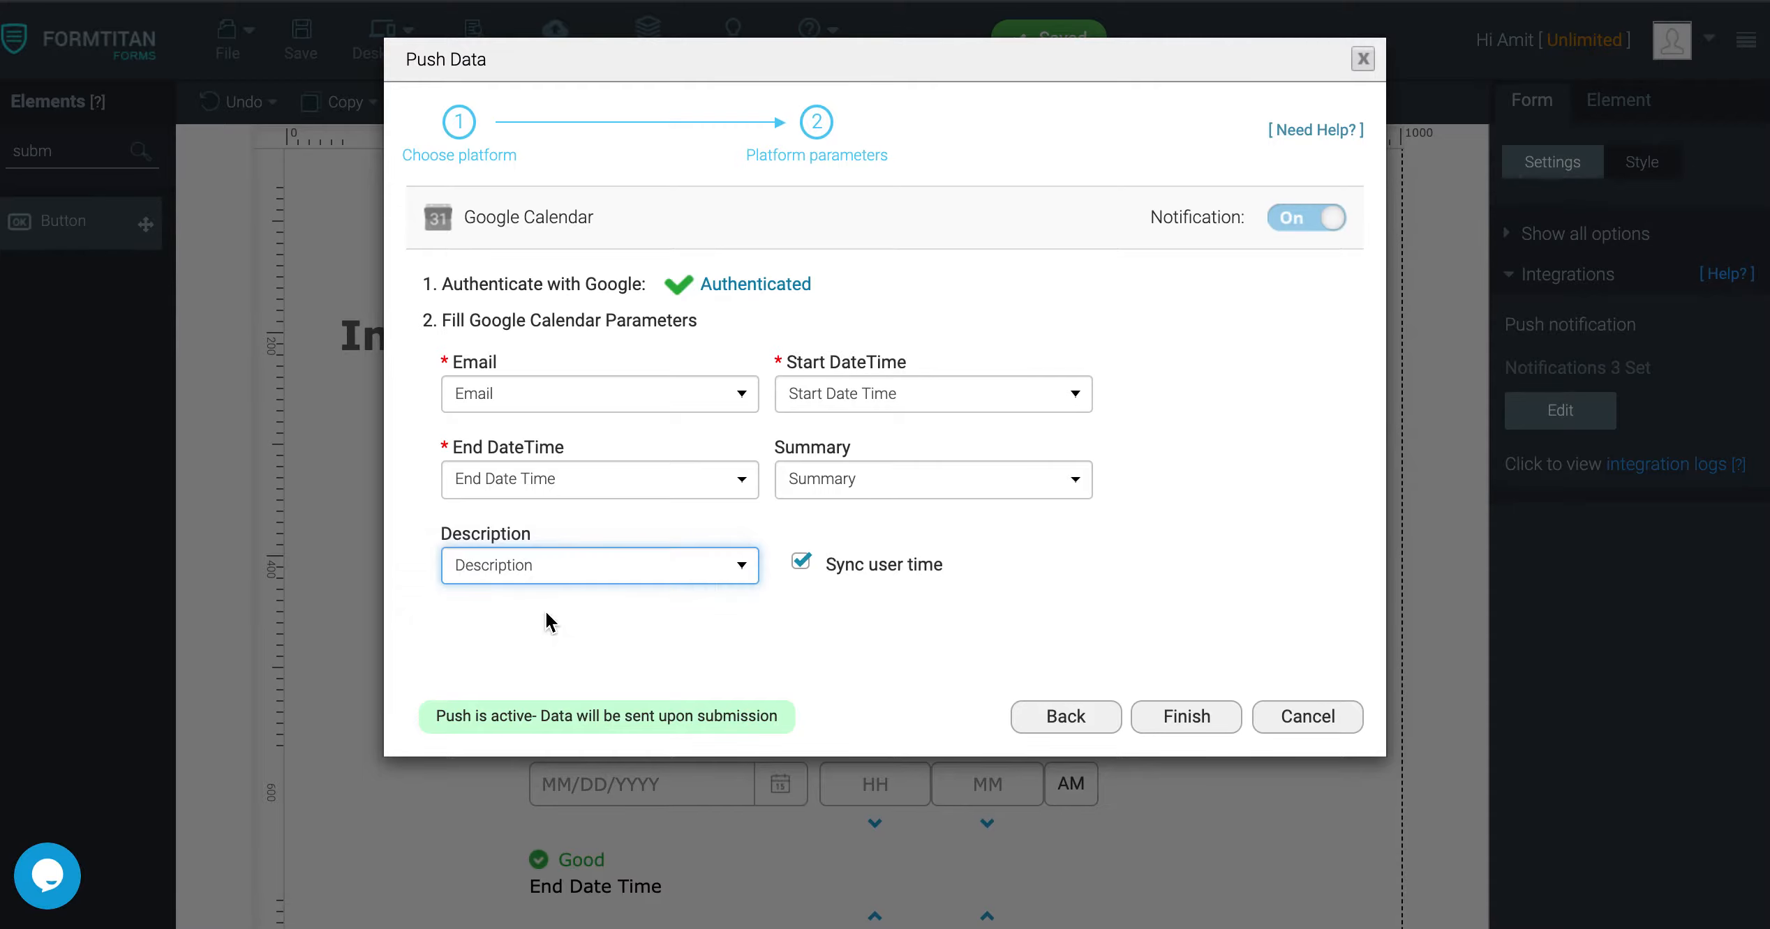
left_click(800, 569)
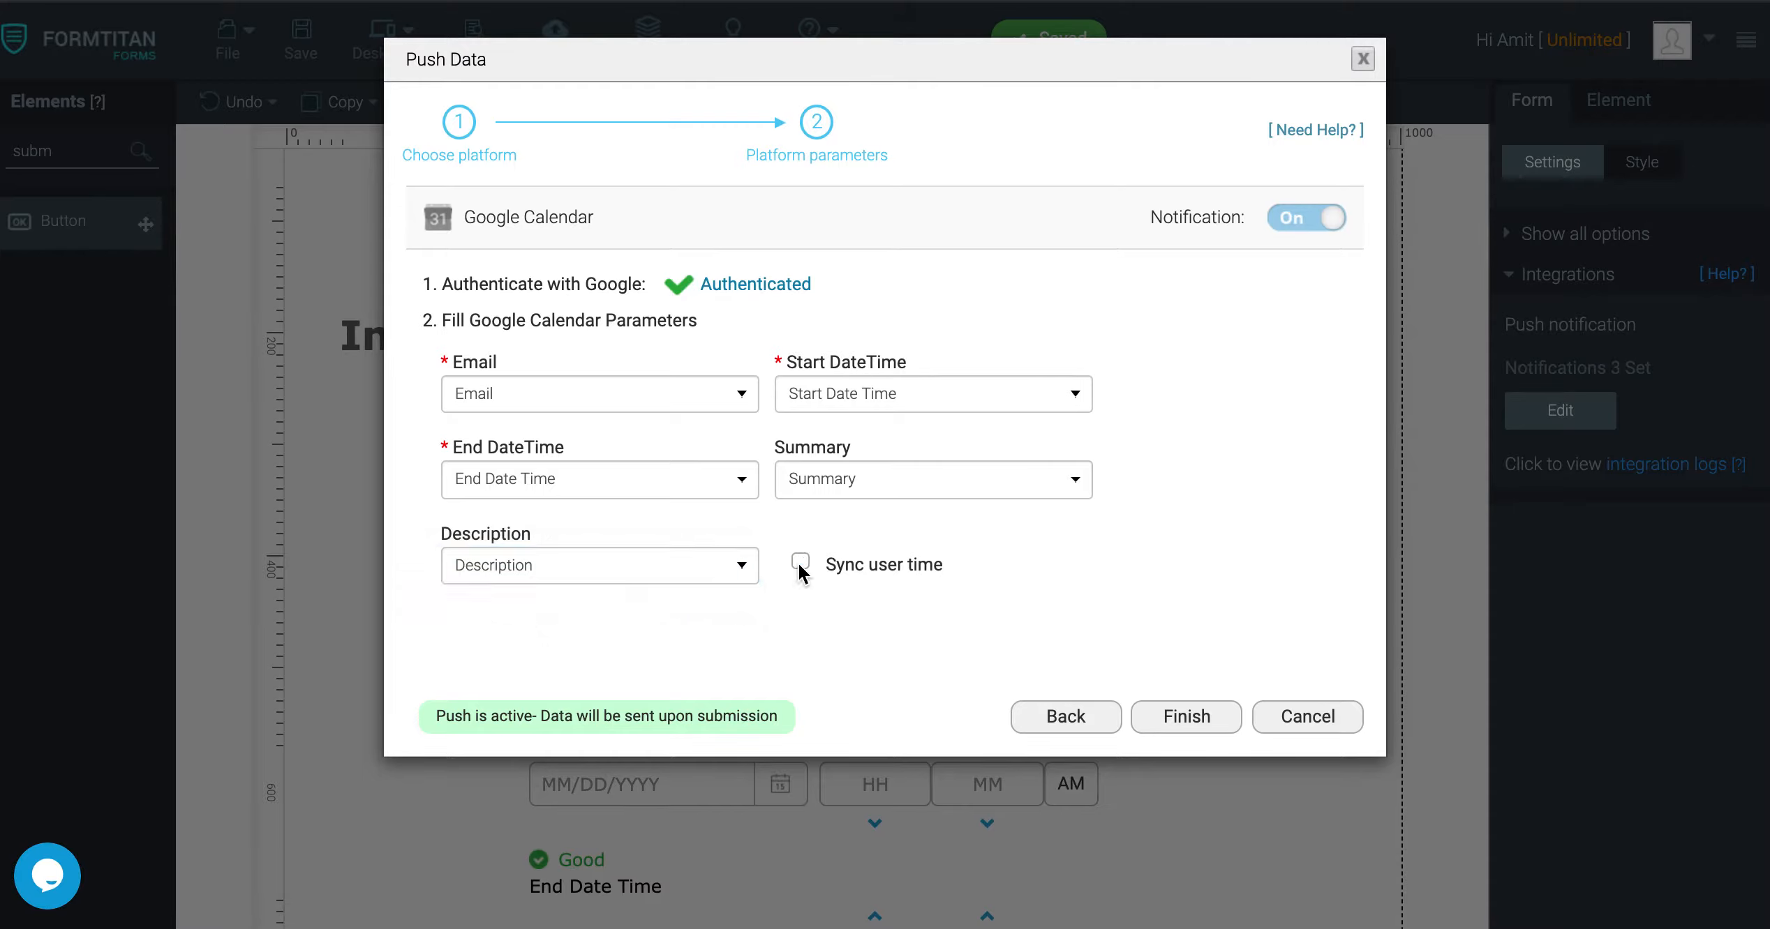
left_click(801, 567)
Finish the Push Data setup and save the form
left_click(1184, 717)
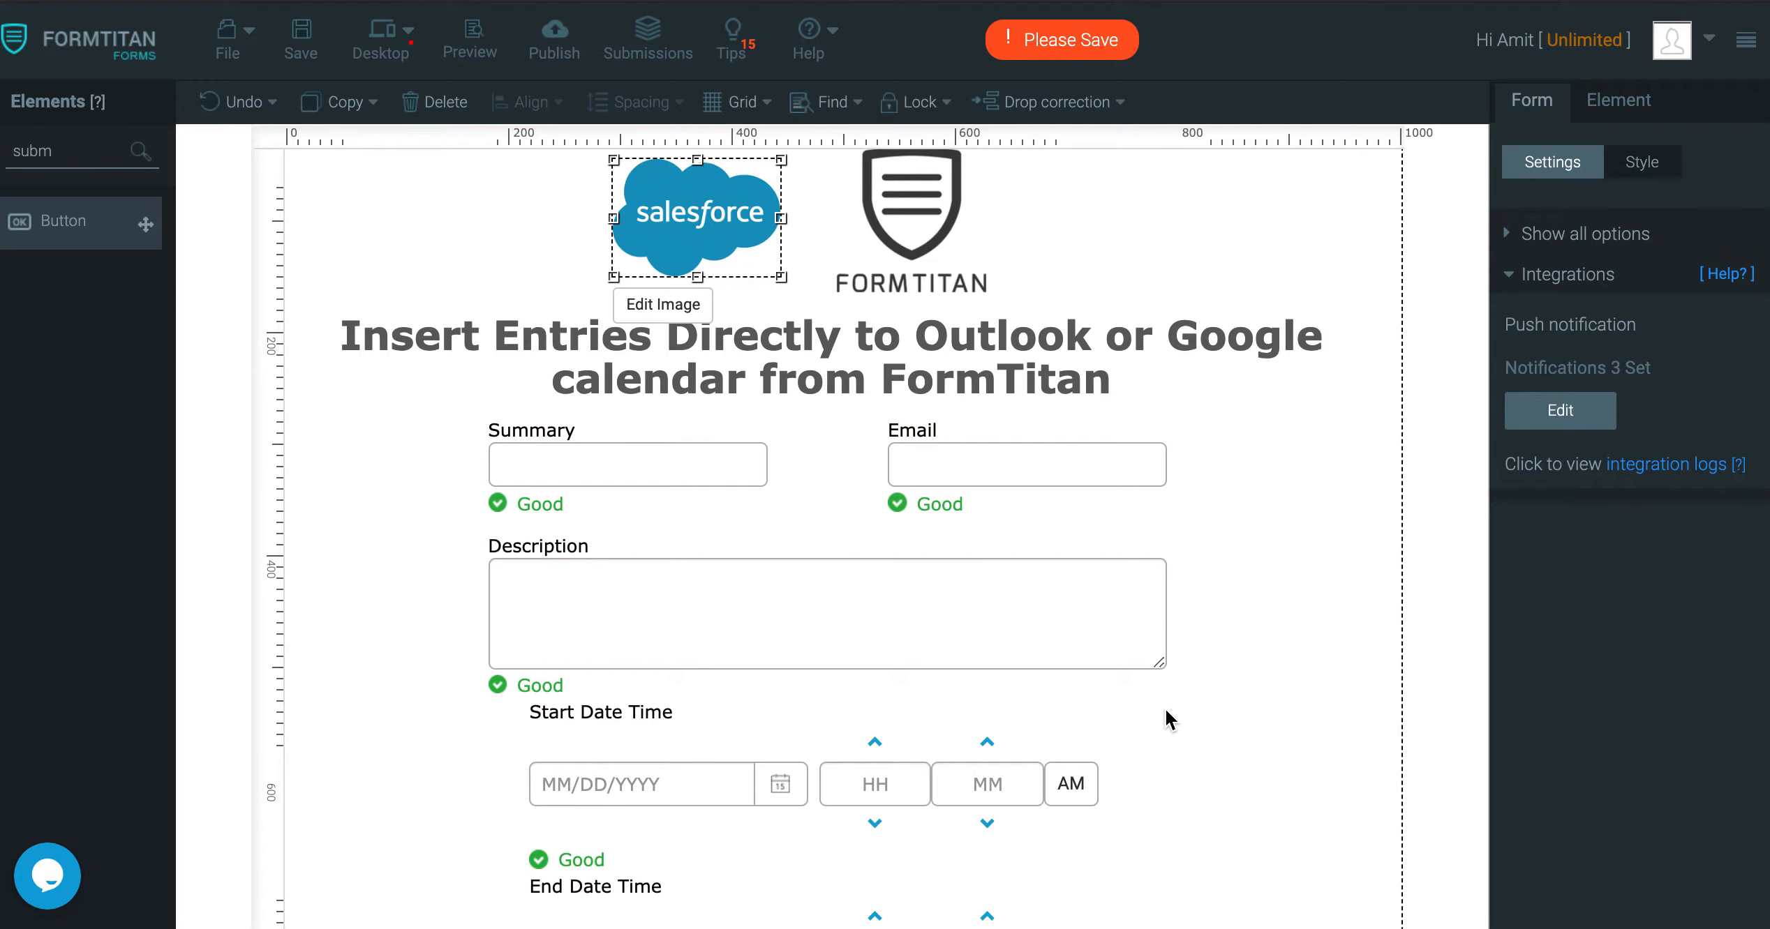
left_click(310, 52)
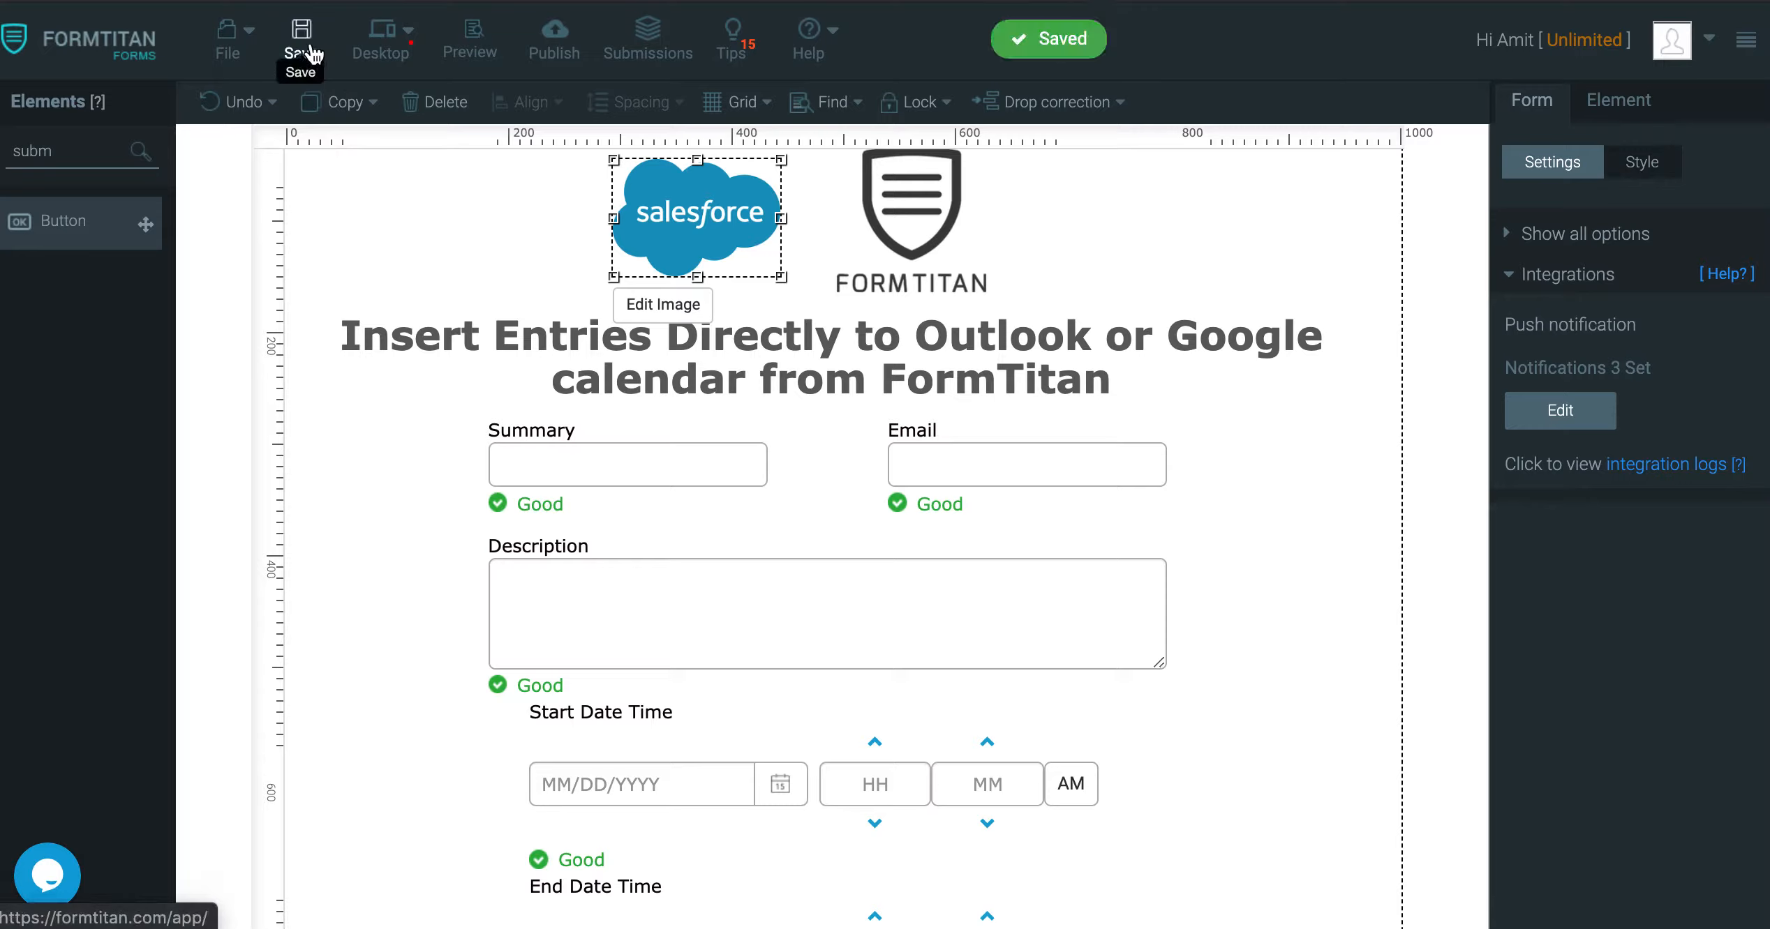
Preview the form and enter 'Direct Entry Google' as the Summary
left_click(466, 34)
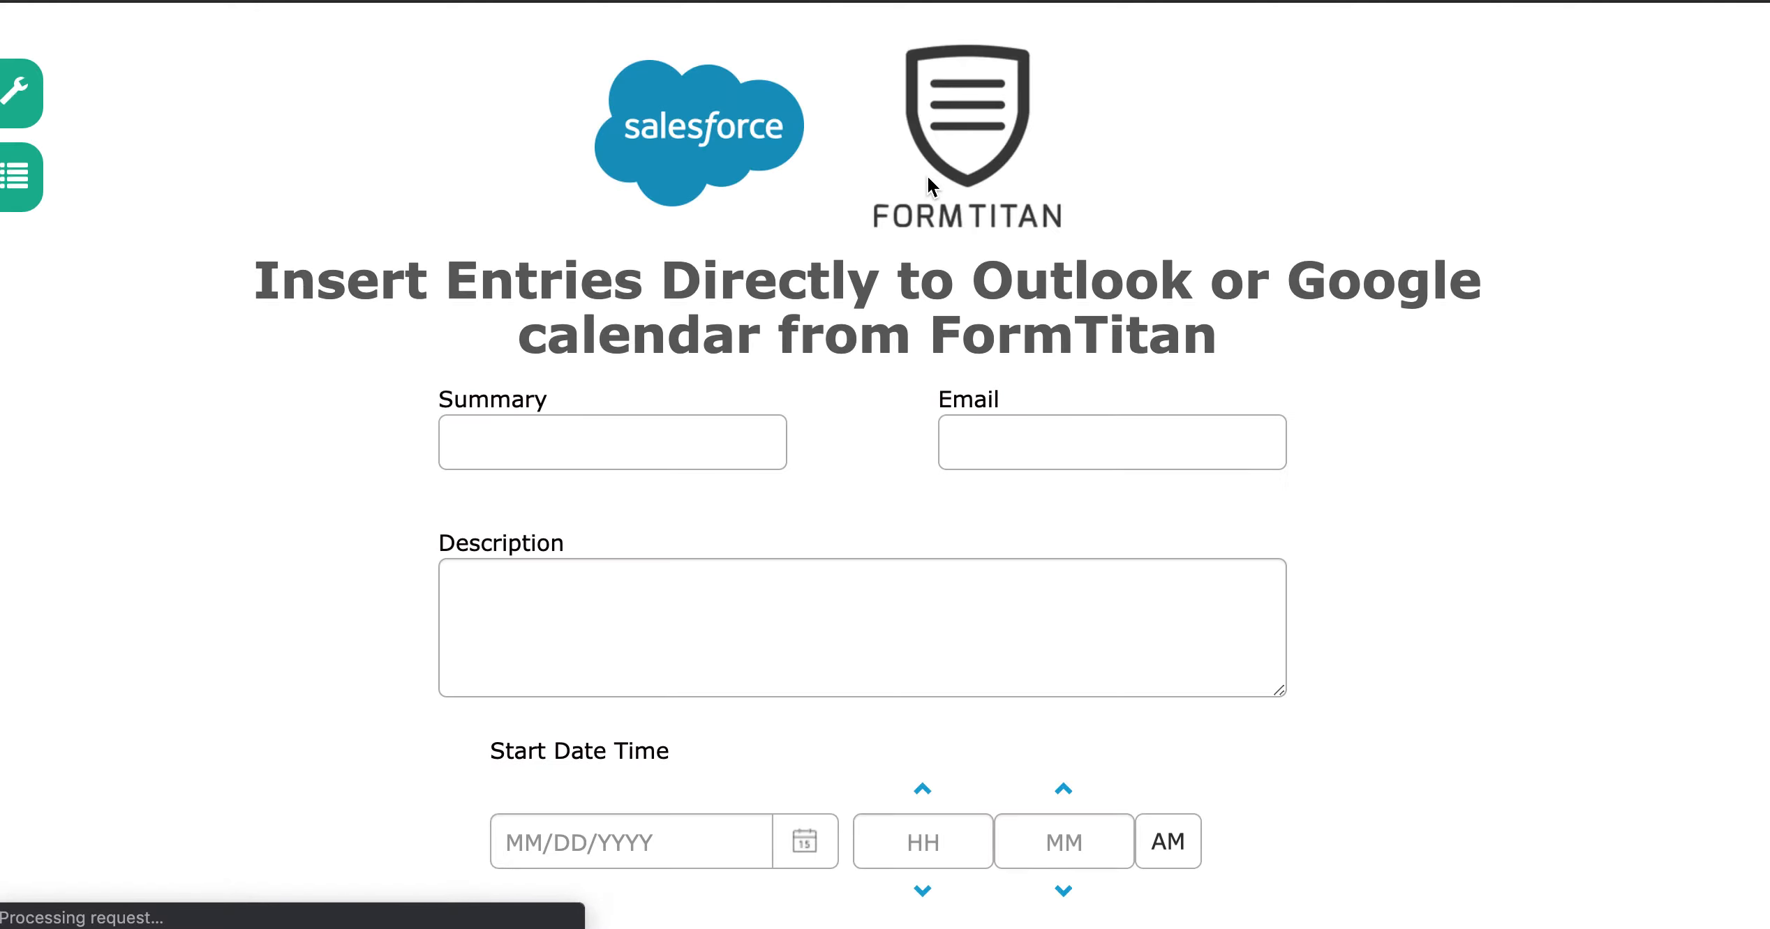
scroll(926, 174, "down", 3)
scroll(928, 185, "up", 1)
left_click(650, 286)
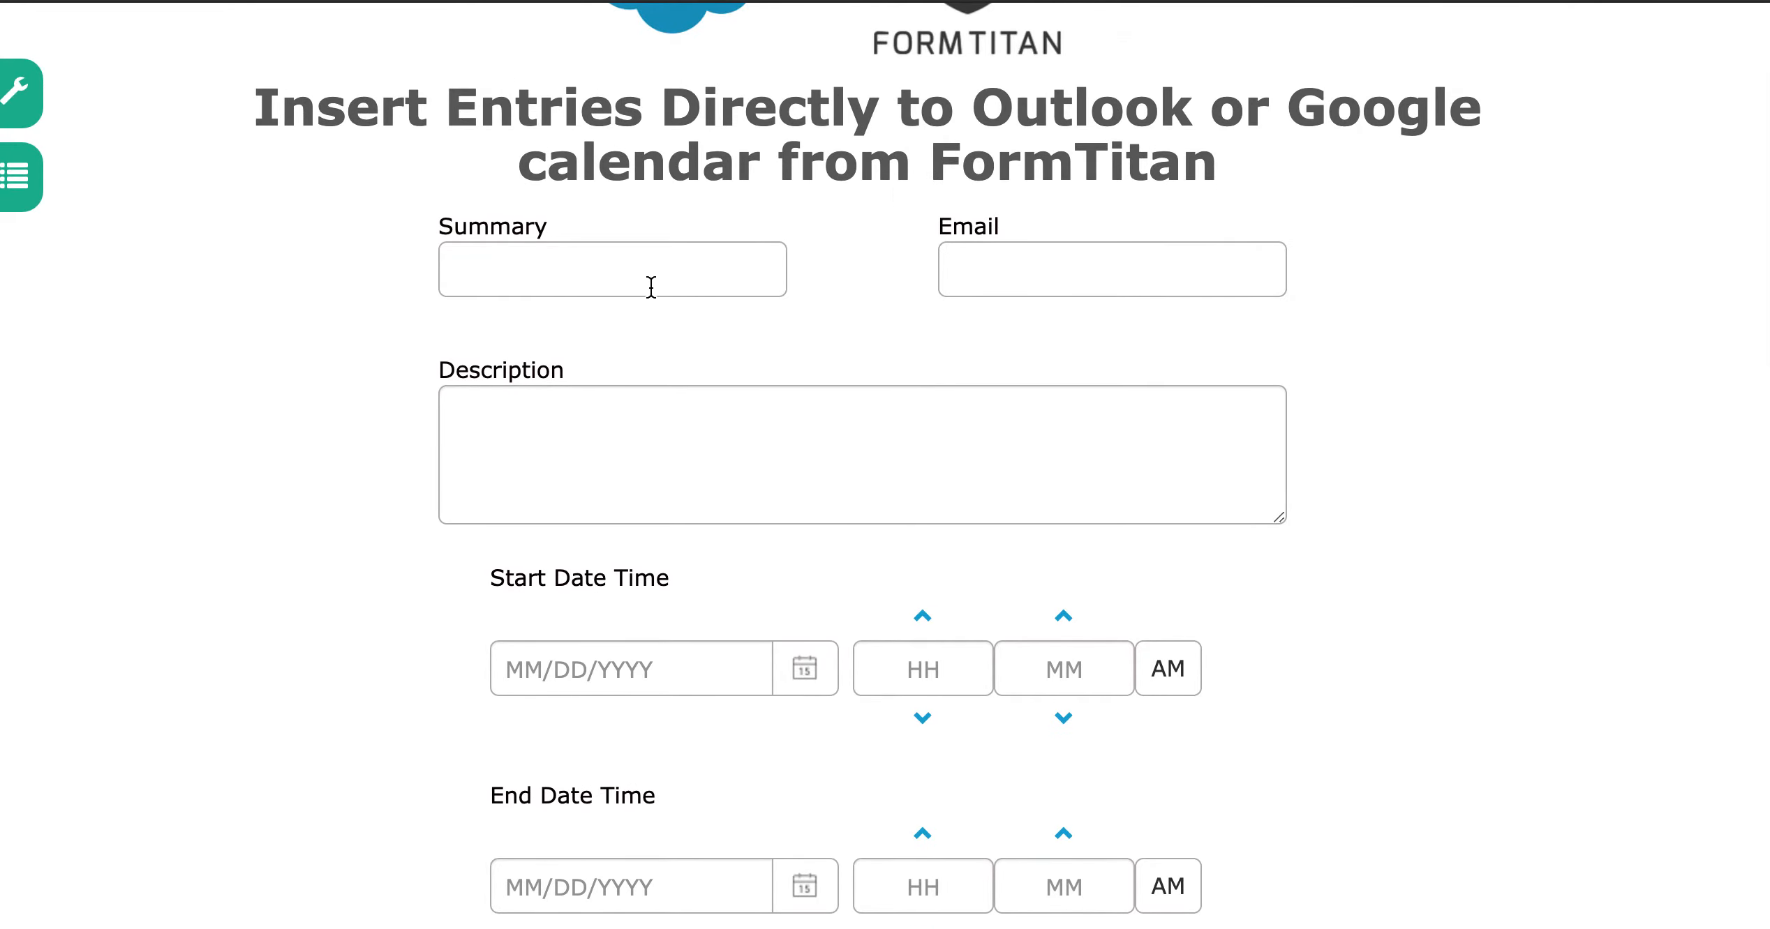
type("Direct Entry Goodle")
key("BackSpace")
type("gle")
Enter an e-mail address and the description 'I am doing a test to insert google calendar entry from FormTitan'
left_click(1102, 274)
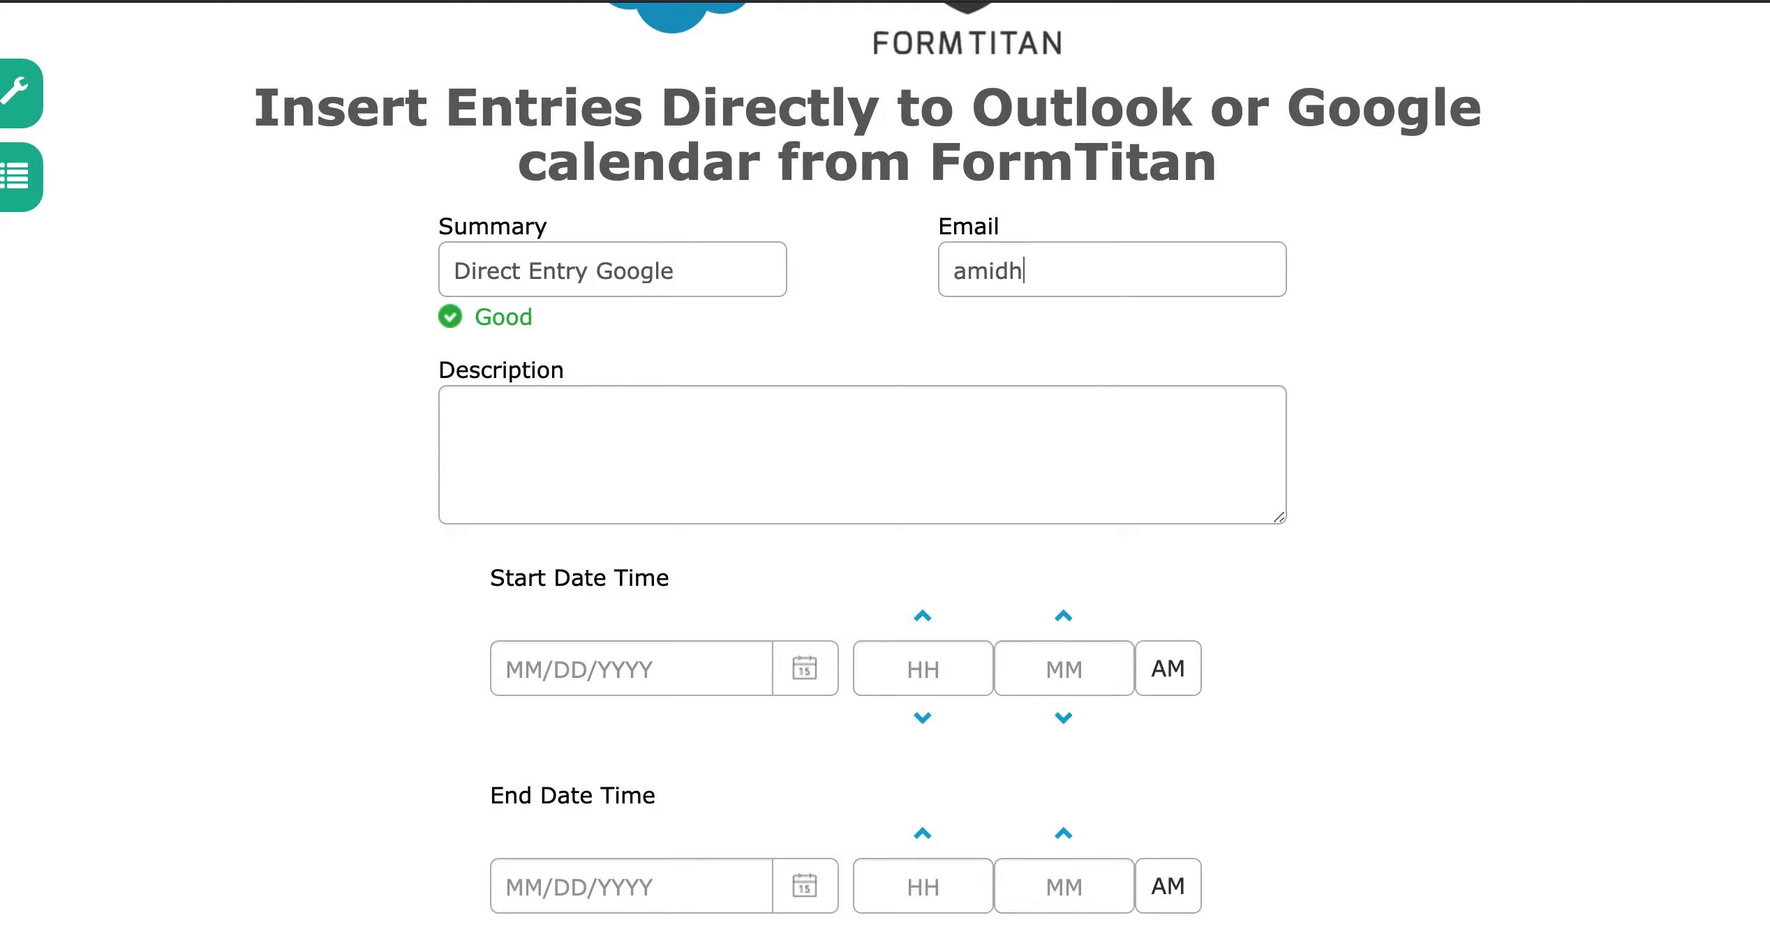
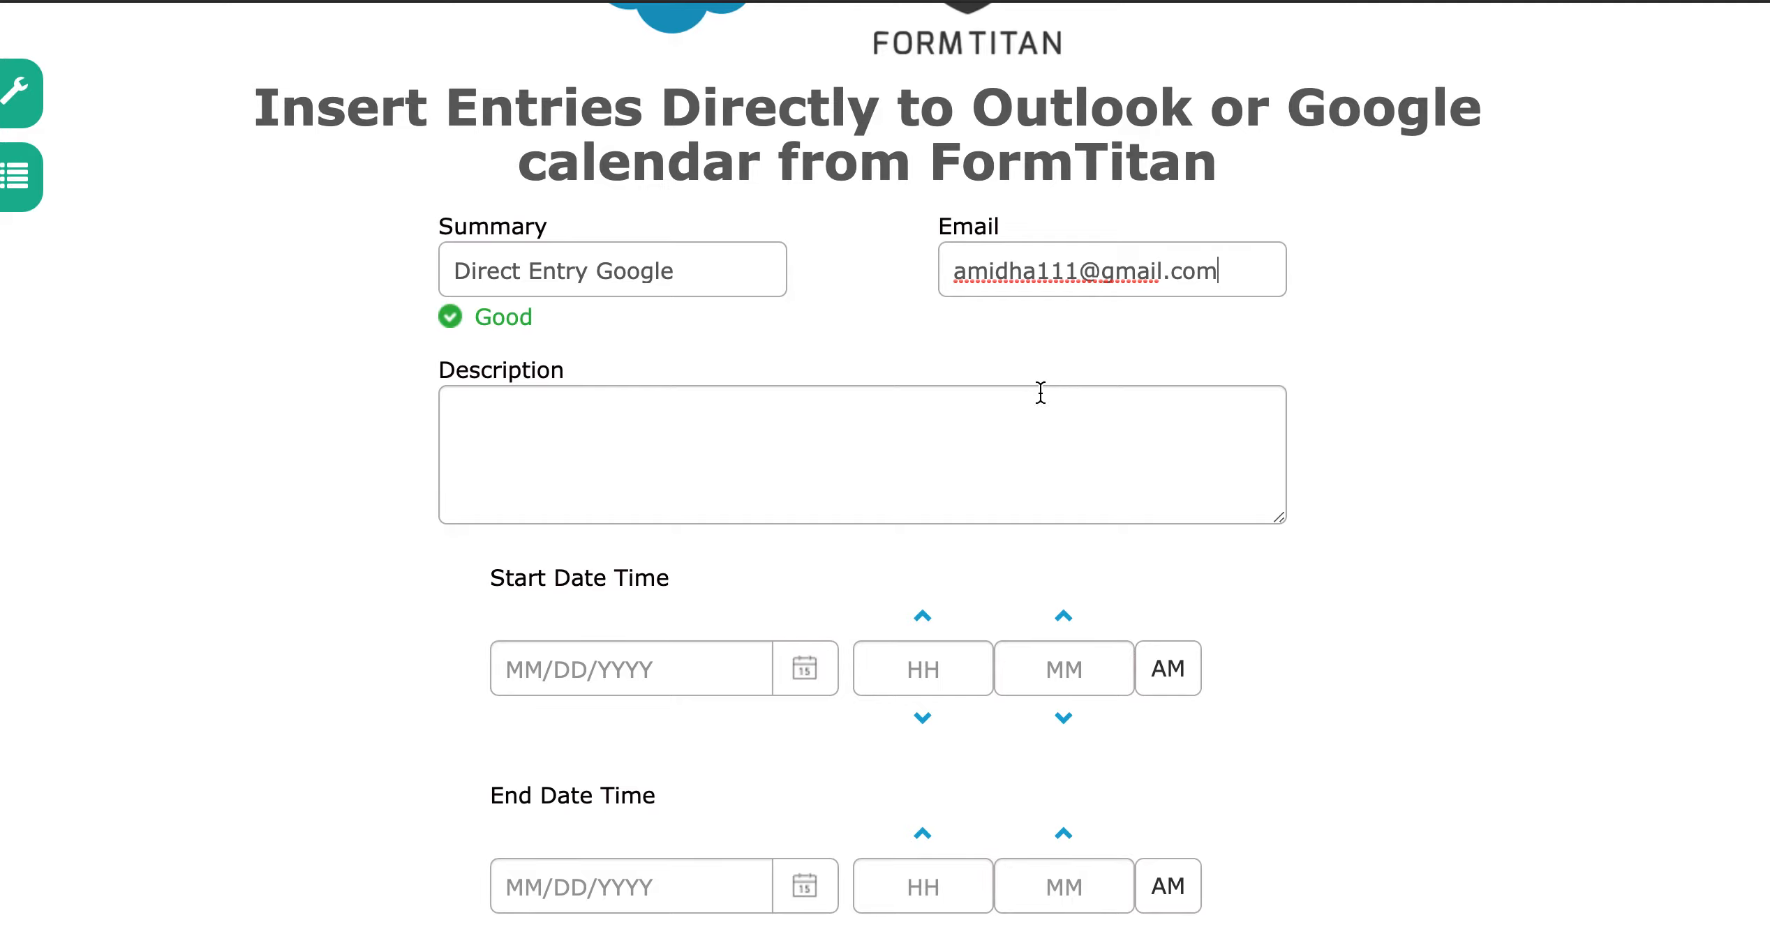
left_click(1040, 392)
type("I")
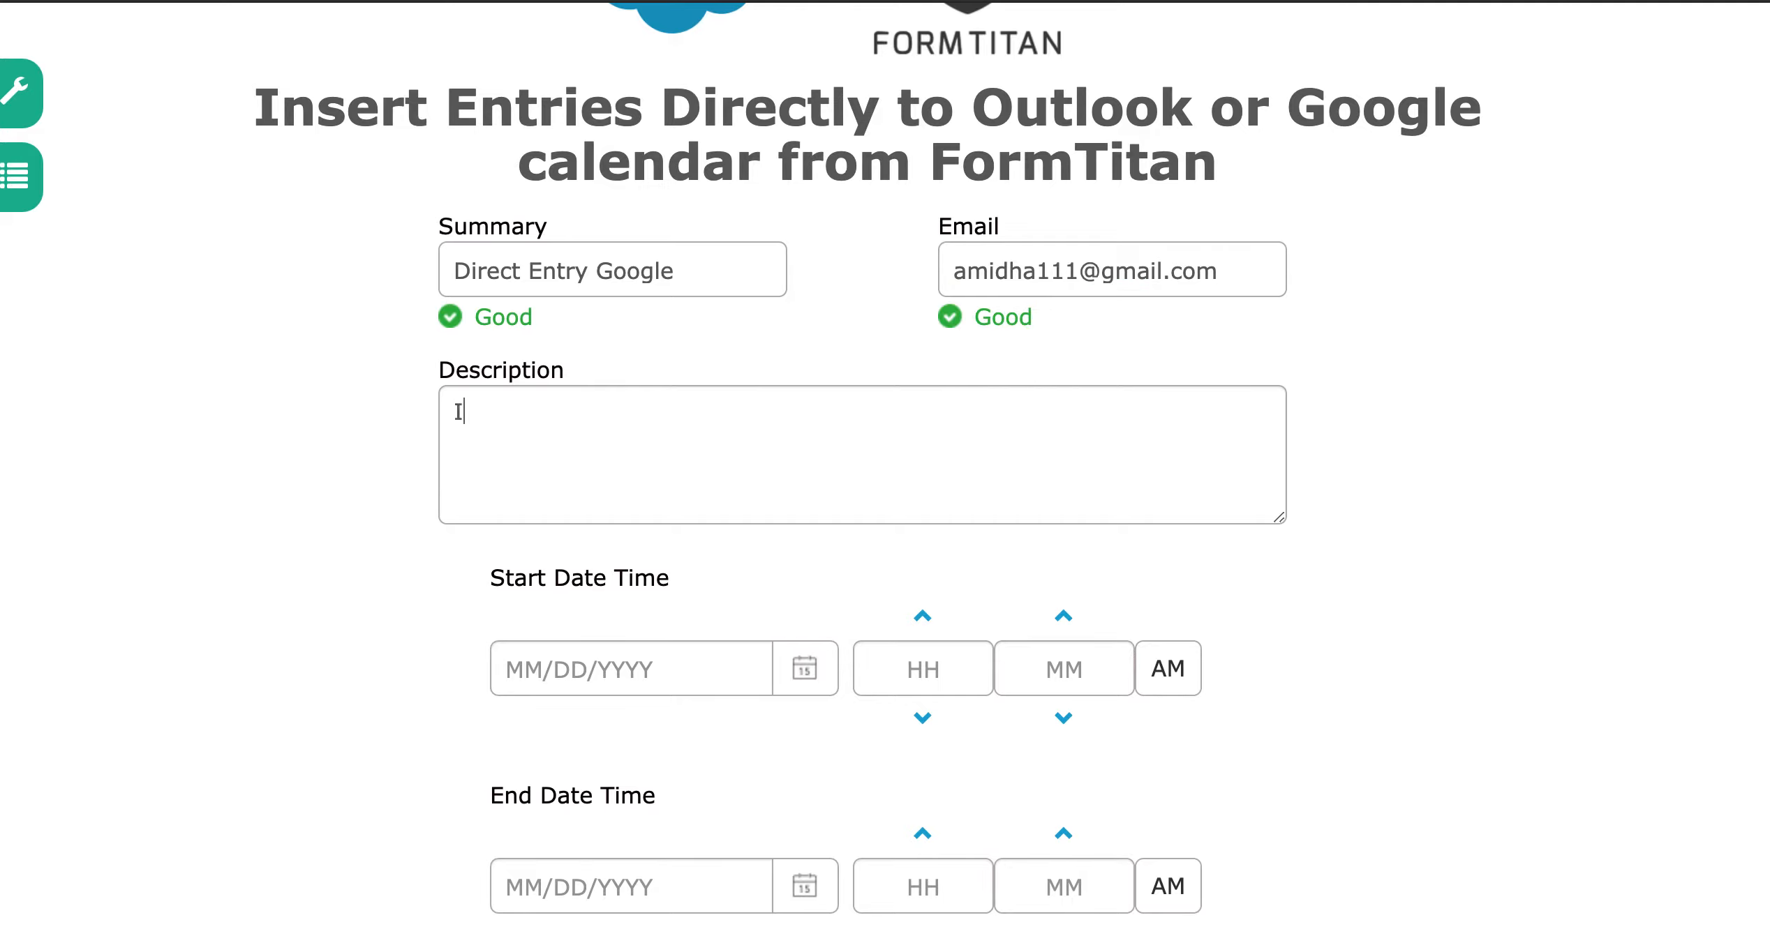
type(" am doing a test to insert google cale")
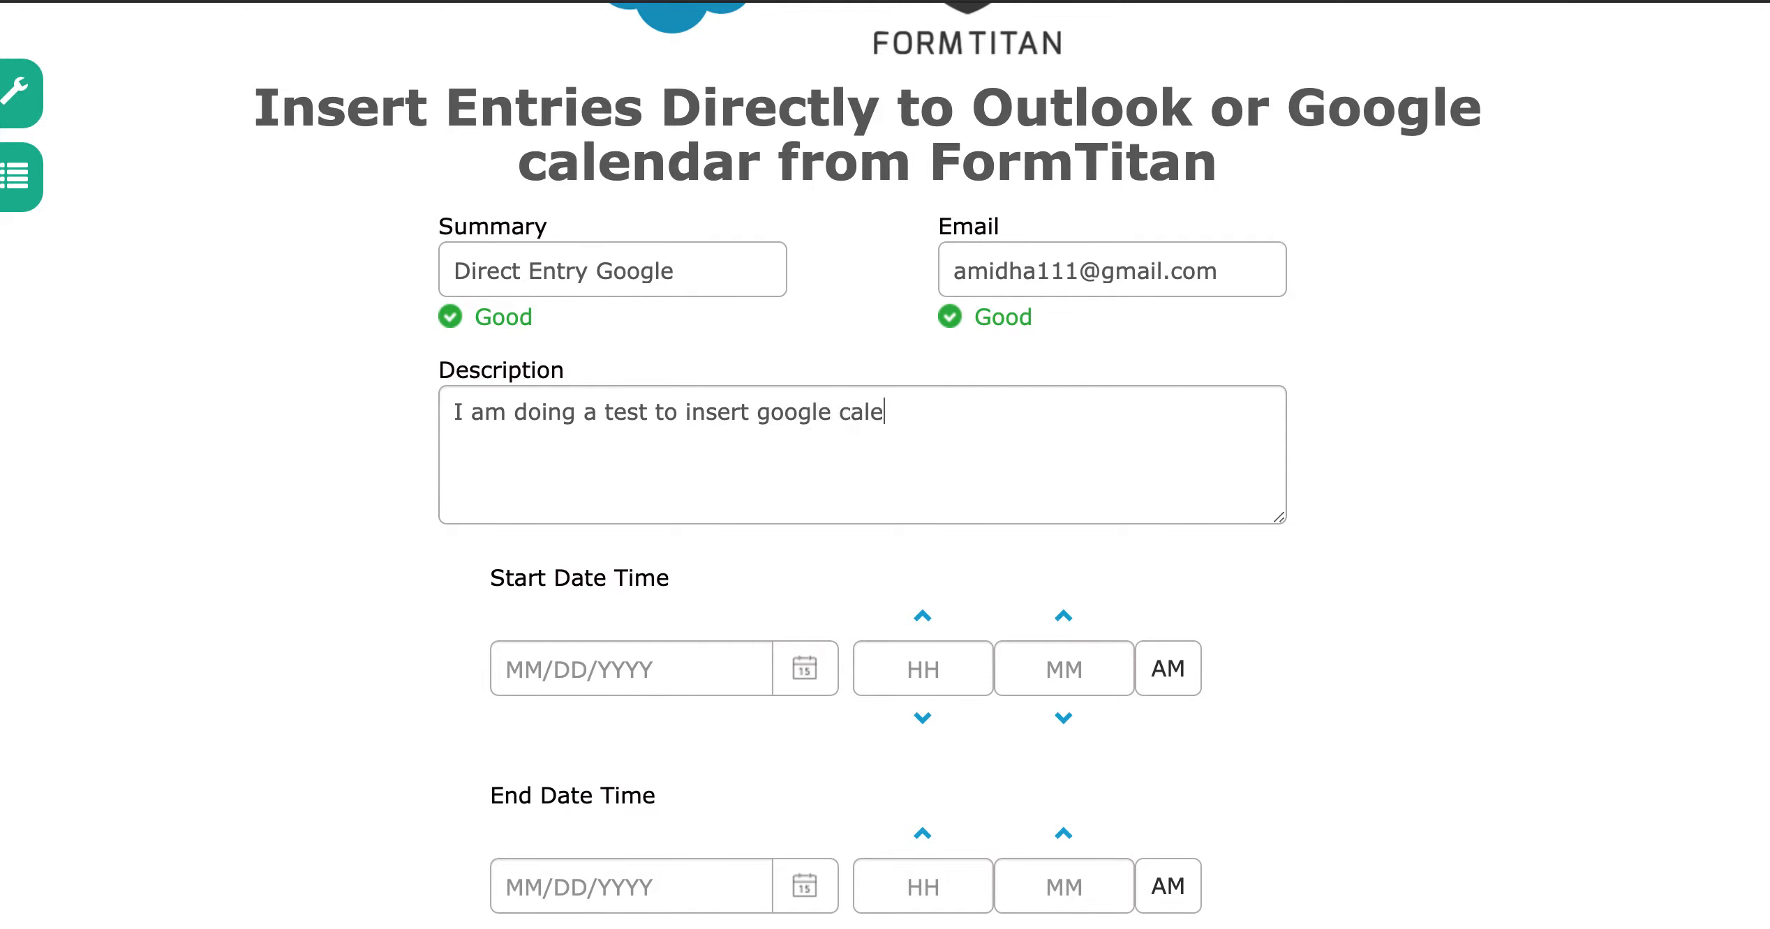
type("ndar entry from FormTitan")
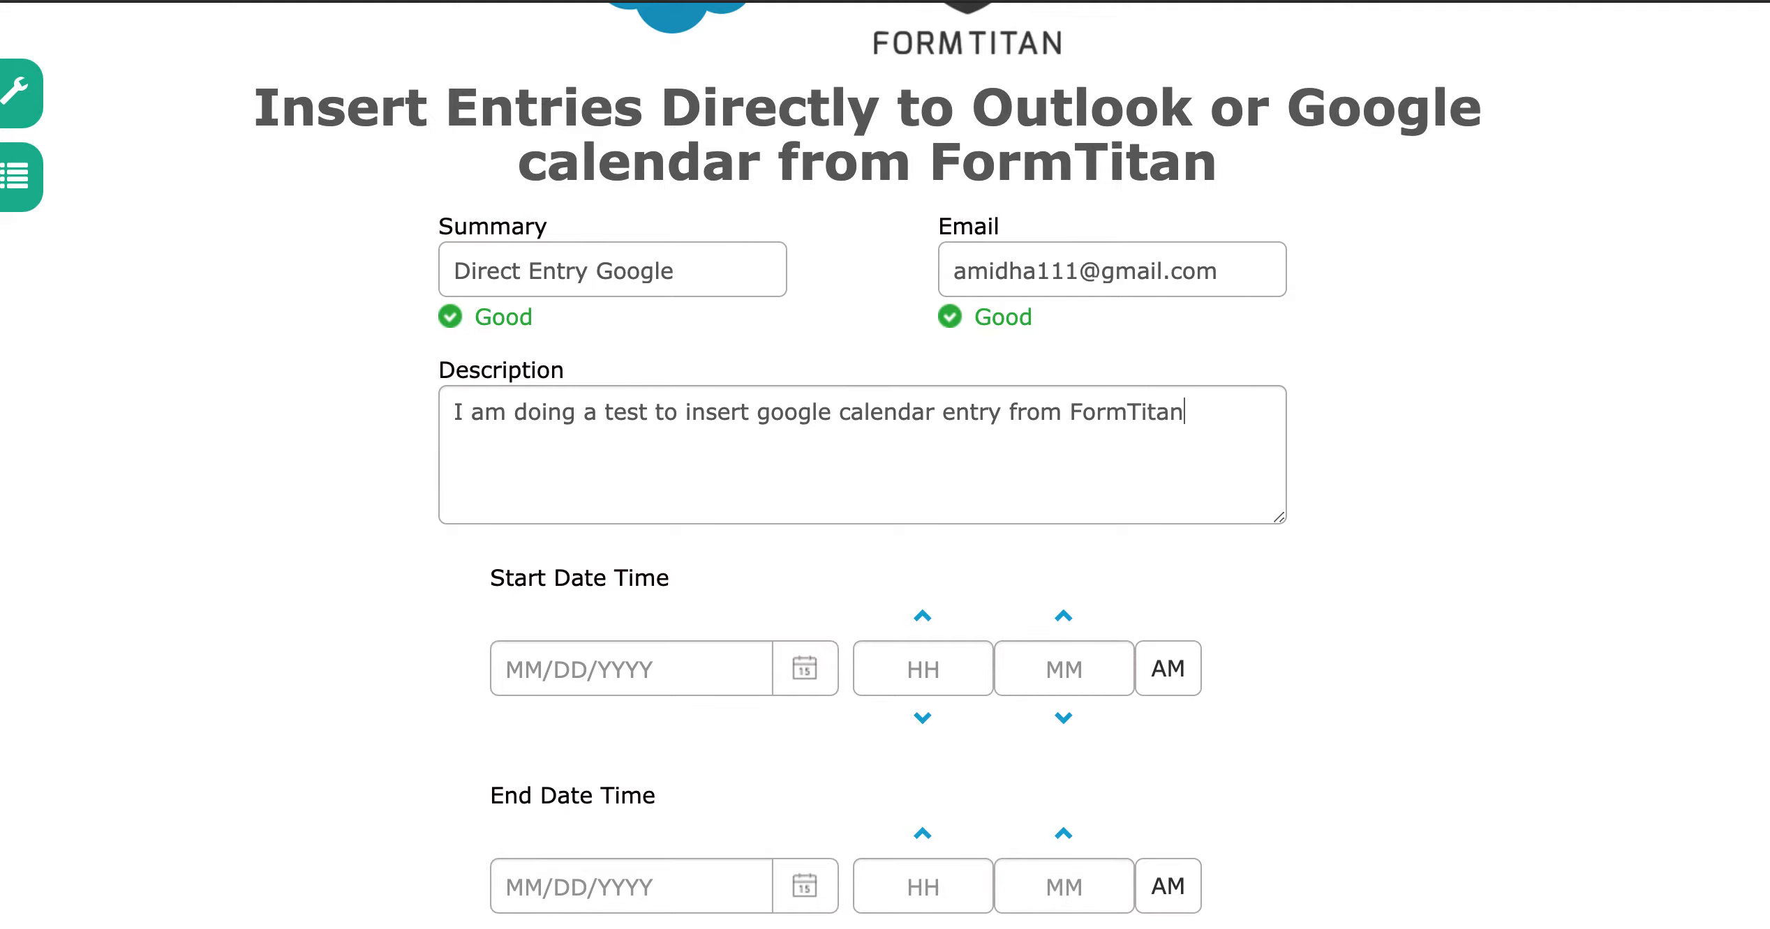
Set the start to 01/14/2020 at 11:00 AM
left_click(809, 670)
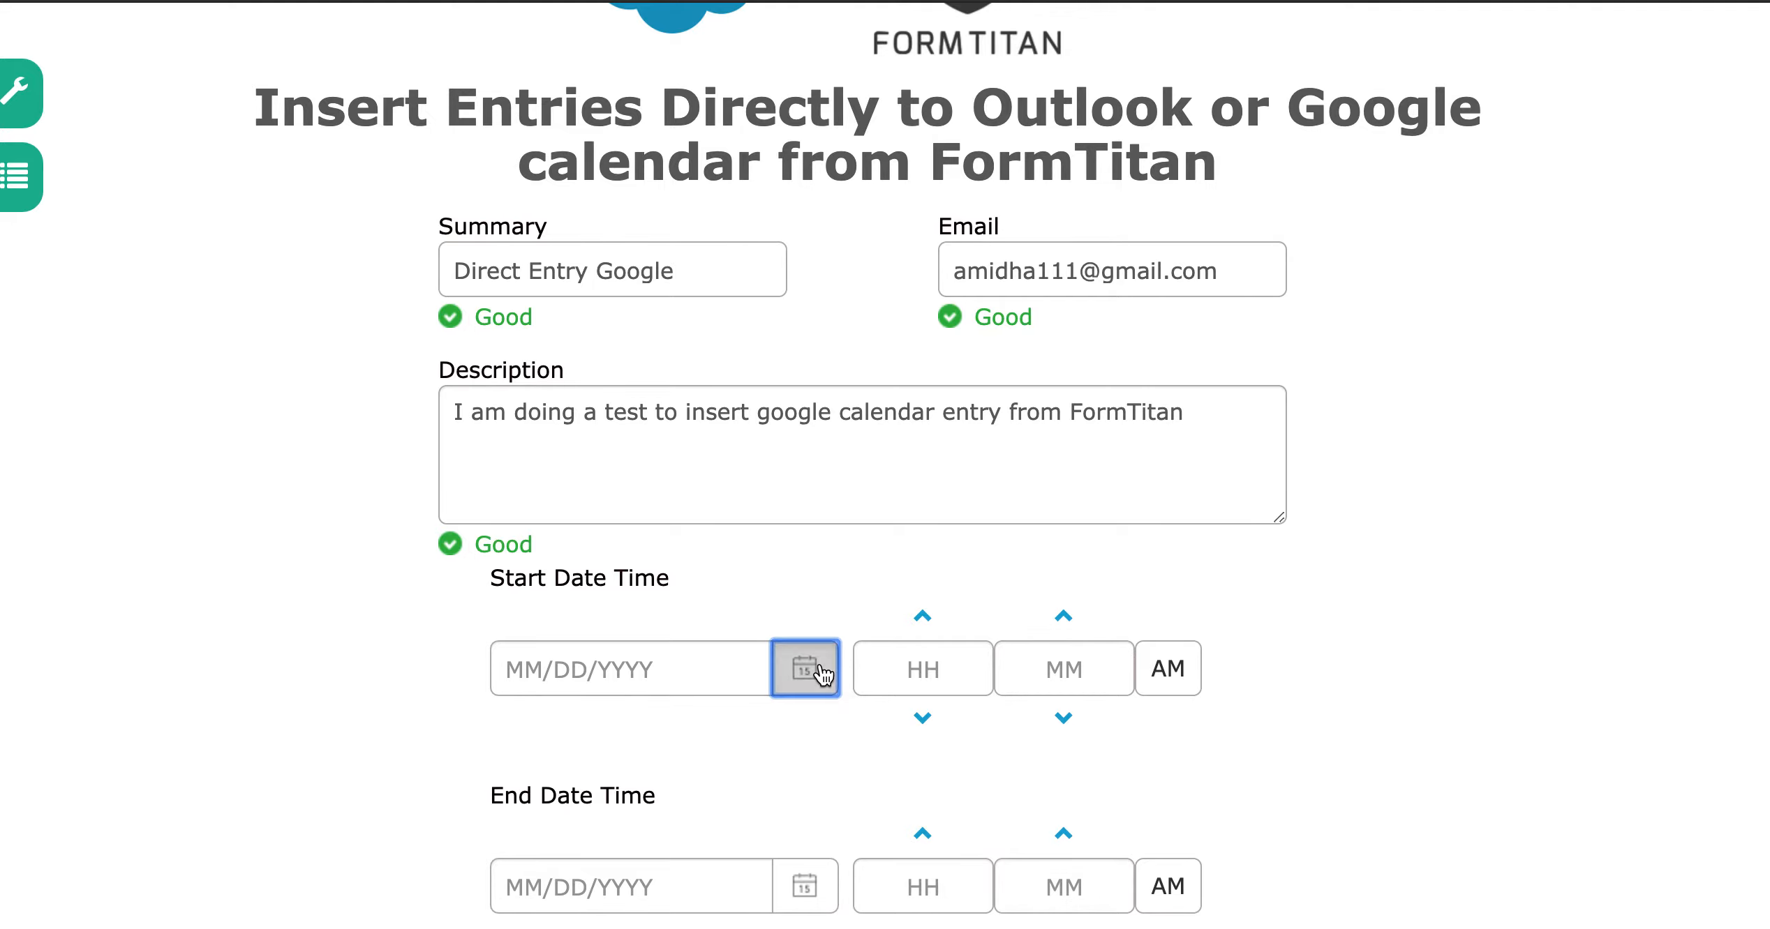
left_click(668, 781)
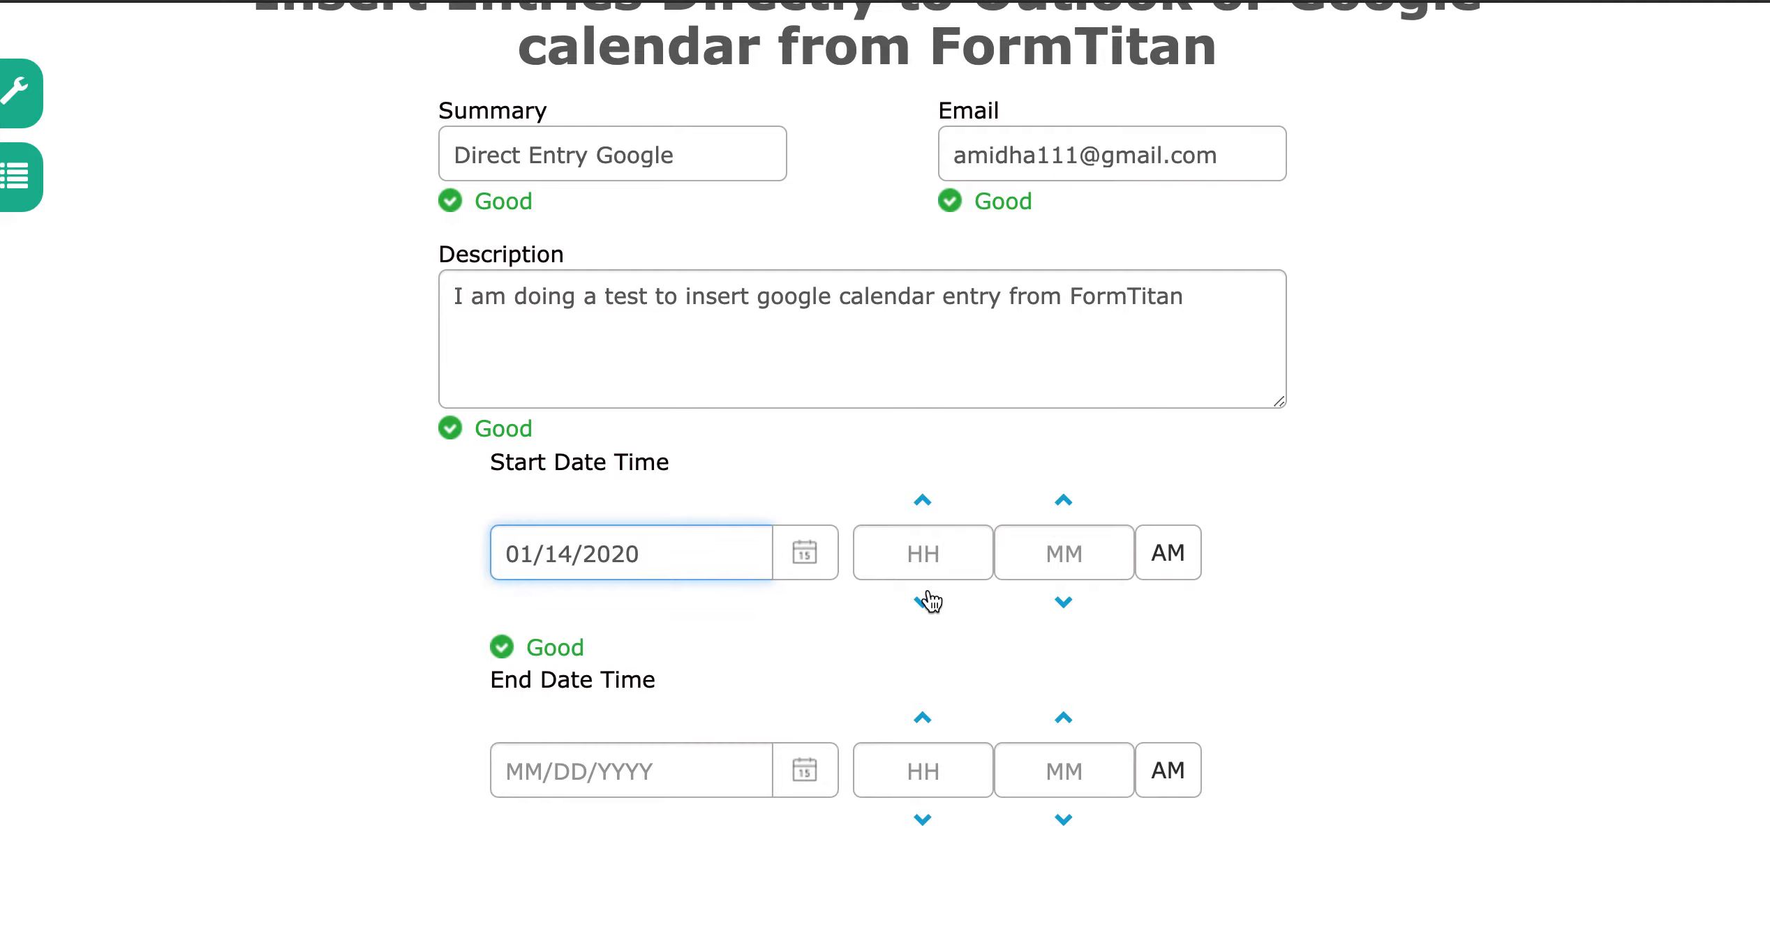
left_click(938, 569)
type("11")
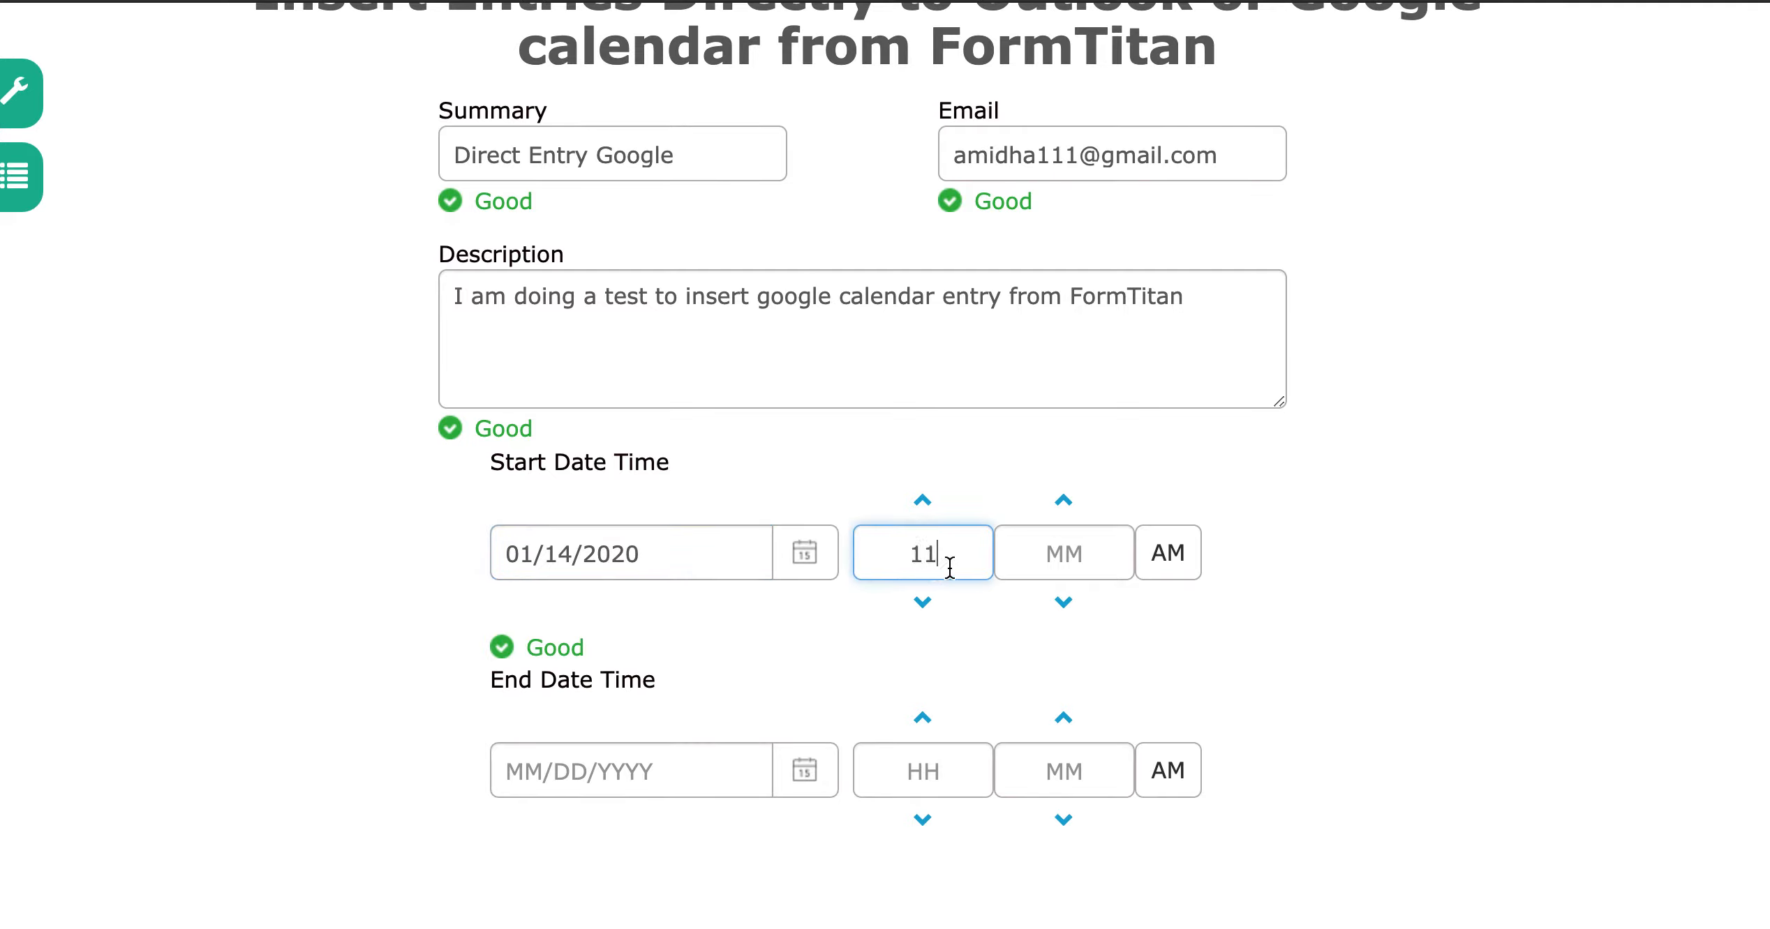
left_click(1051, 558)
type("00")
Set the end to 01/14/2020 at 12:00 PM and submit the test entry
left_click(672, 763)
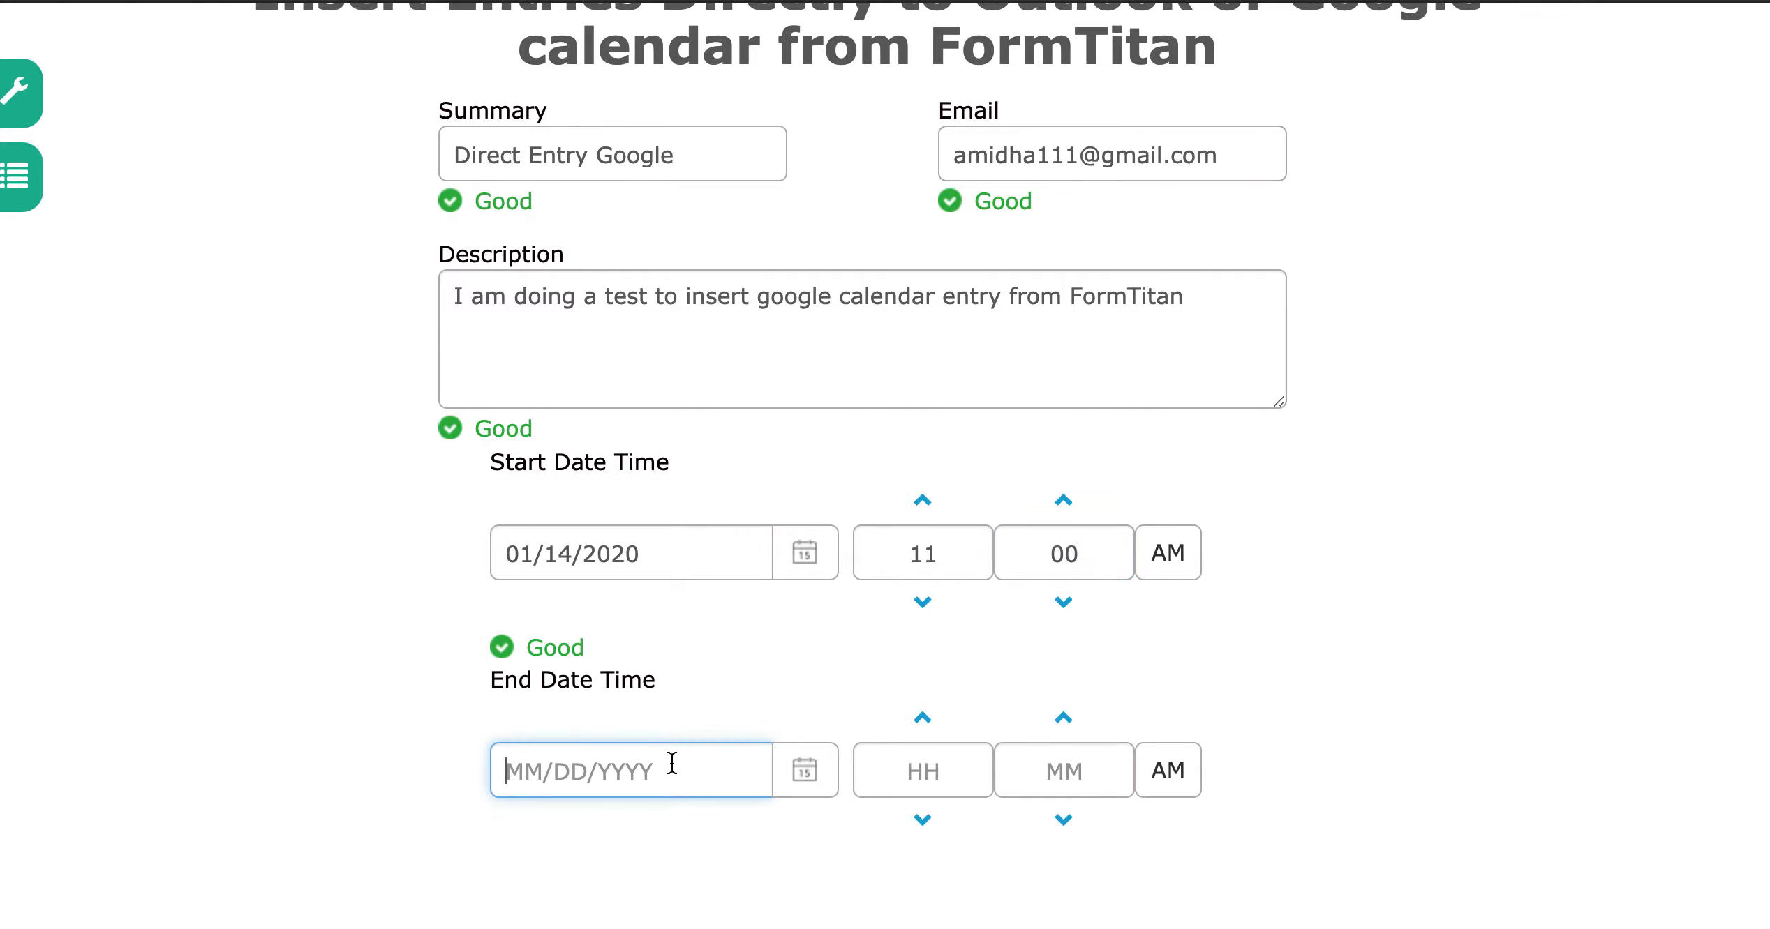
left_click(803, 770)
left_click(681, 773)
left_click(970, 550)
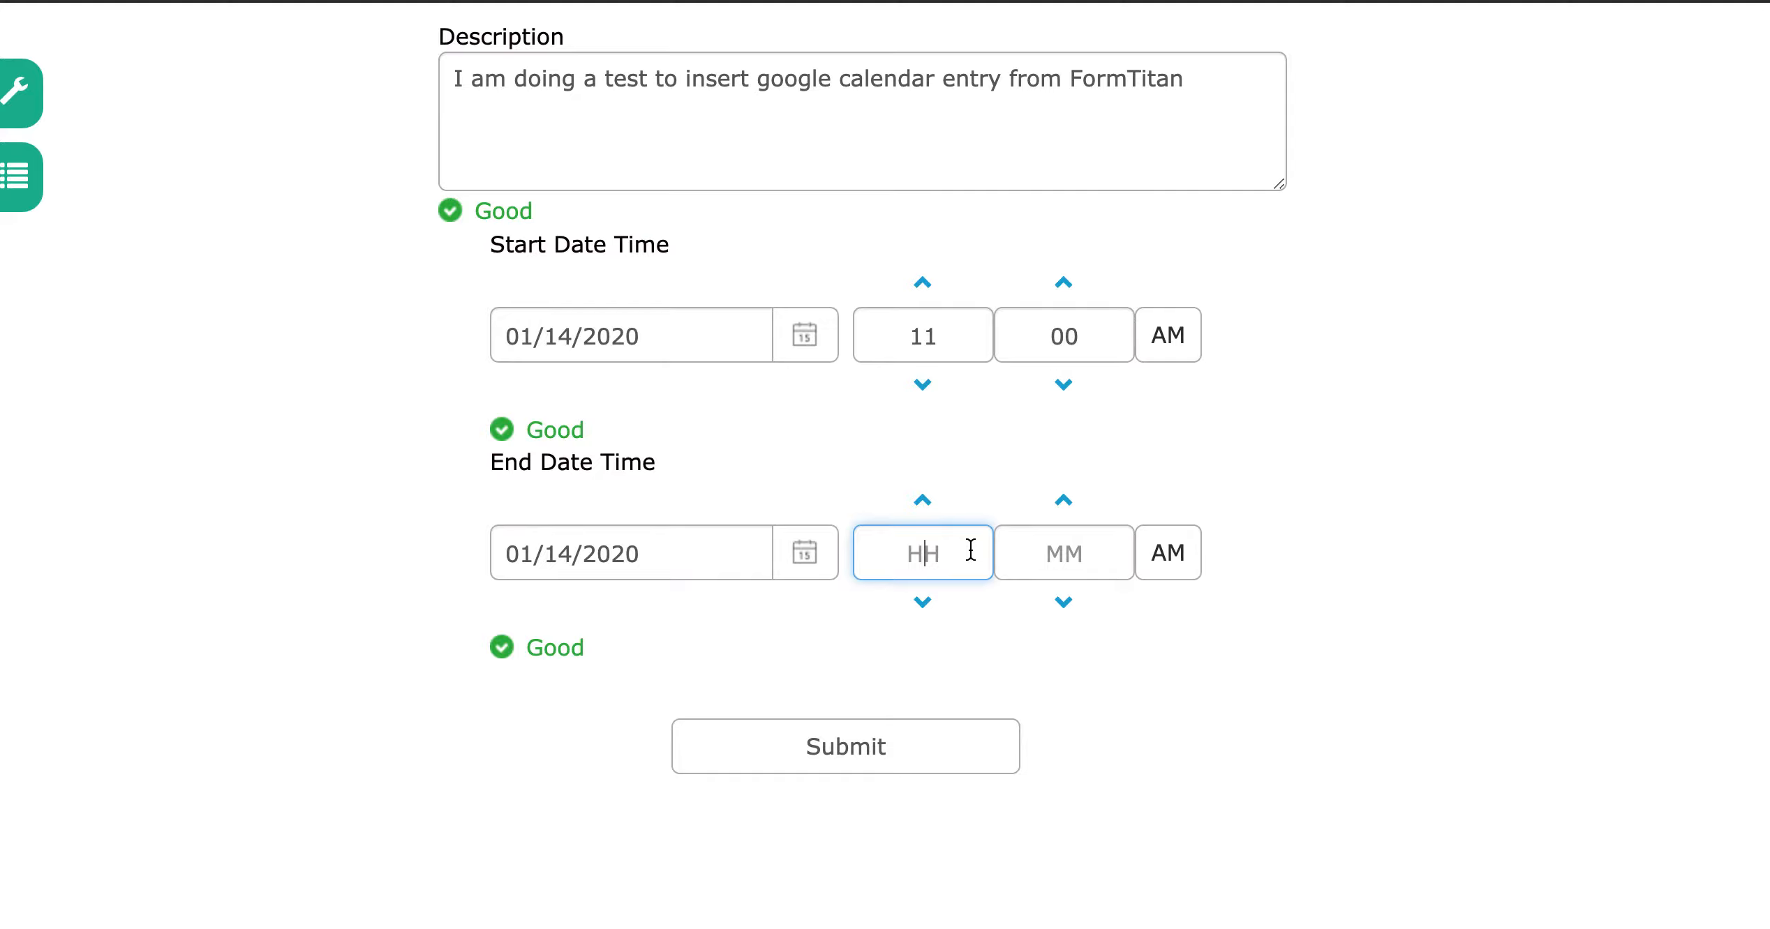
type("12")
left_click(1097, 554)
type("00")
left_click(1168, 553)
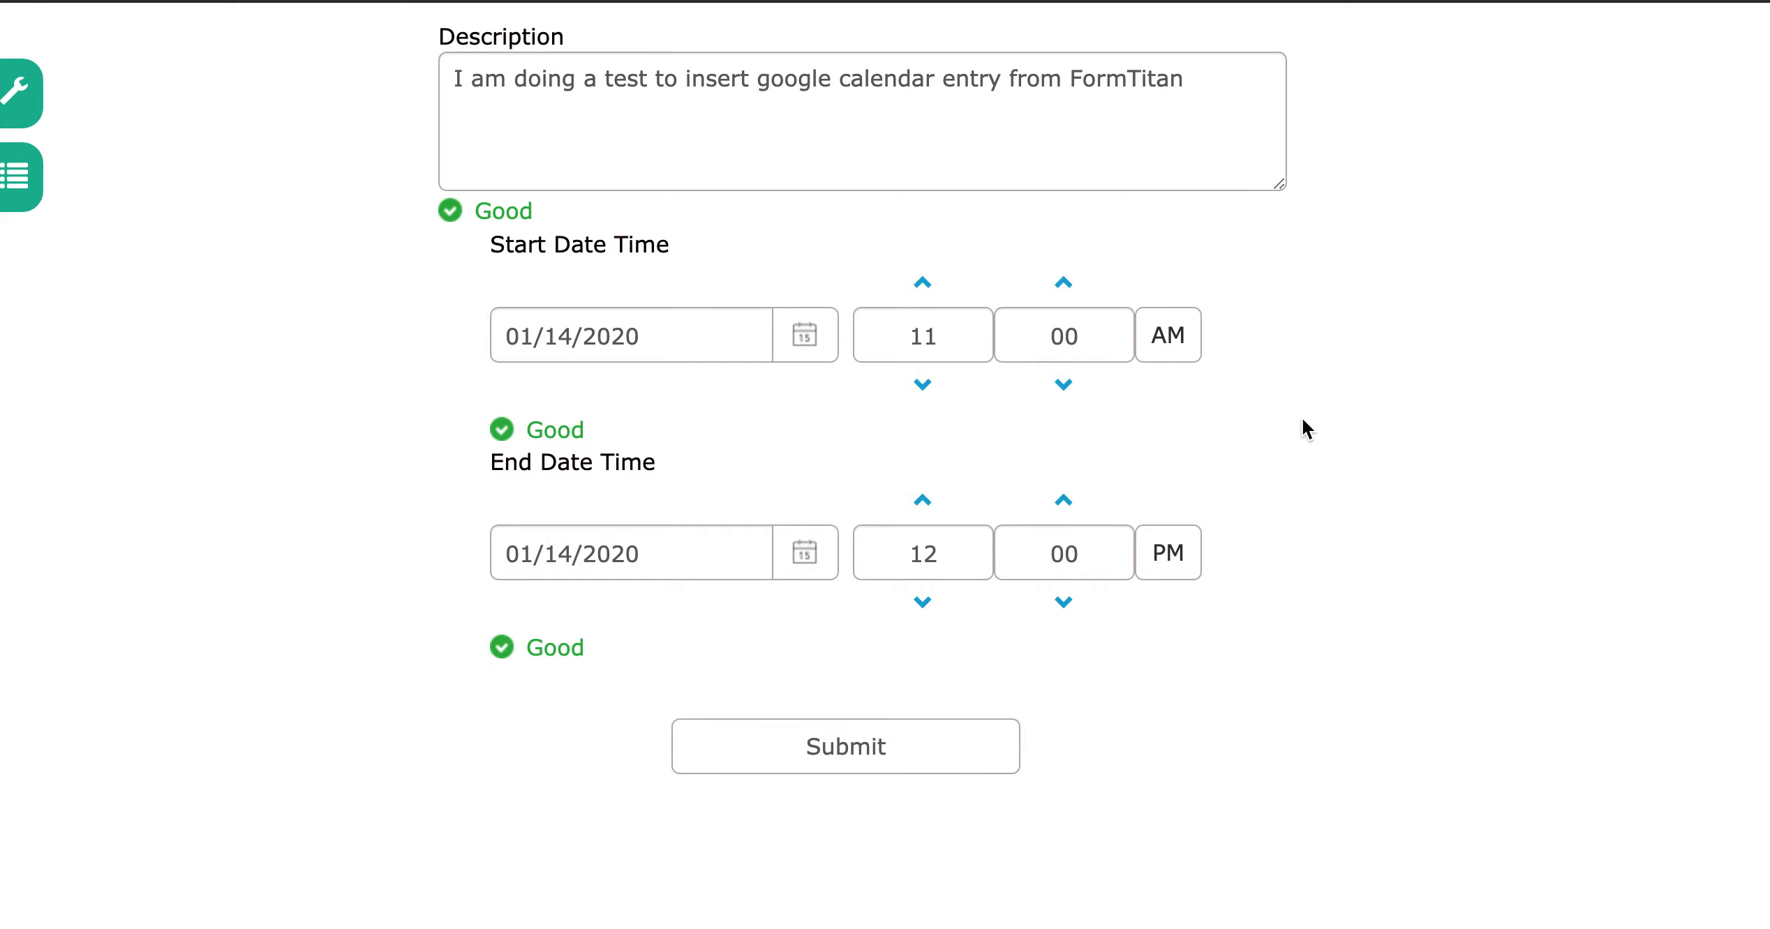
scroll(1304, 426, "up", 5)
scroll(1187, 502, "down", 5)
left_click(901, 775)
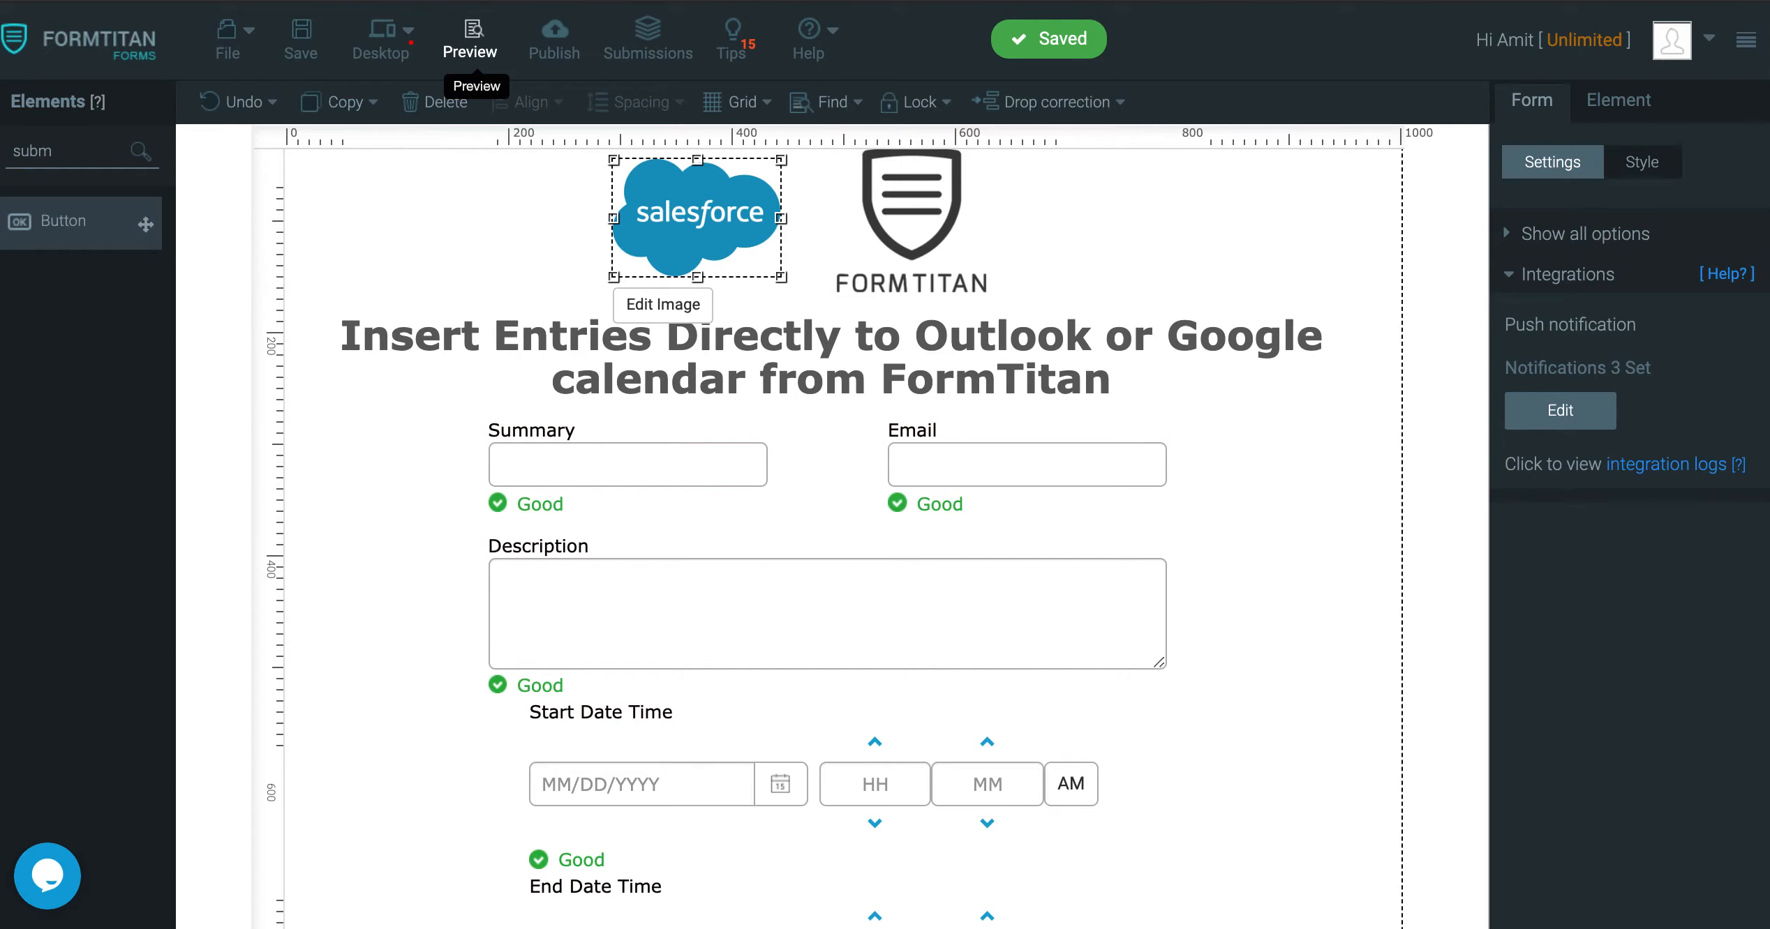
Refresh the push logs, highlight the googleCalendar success row, then switch to Google Calendar
left_click(1668, 466)
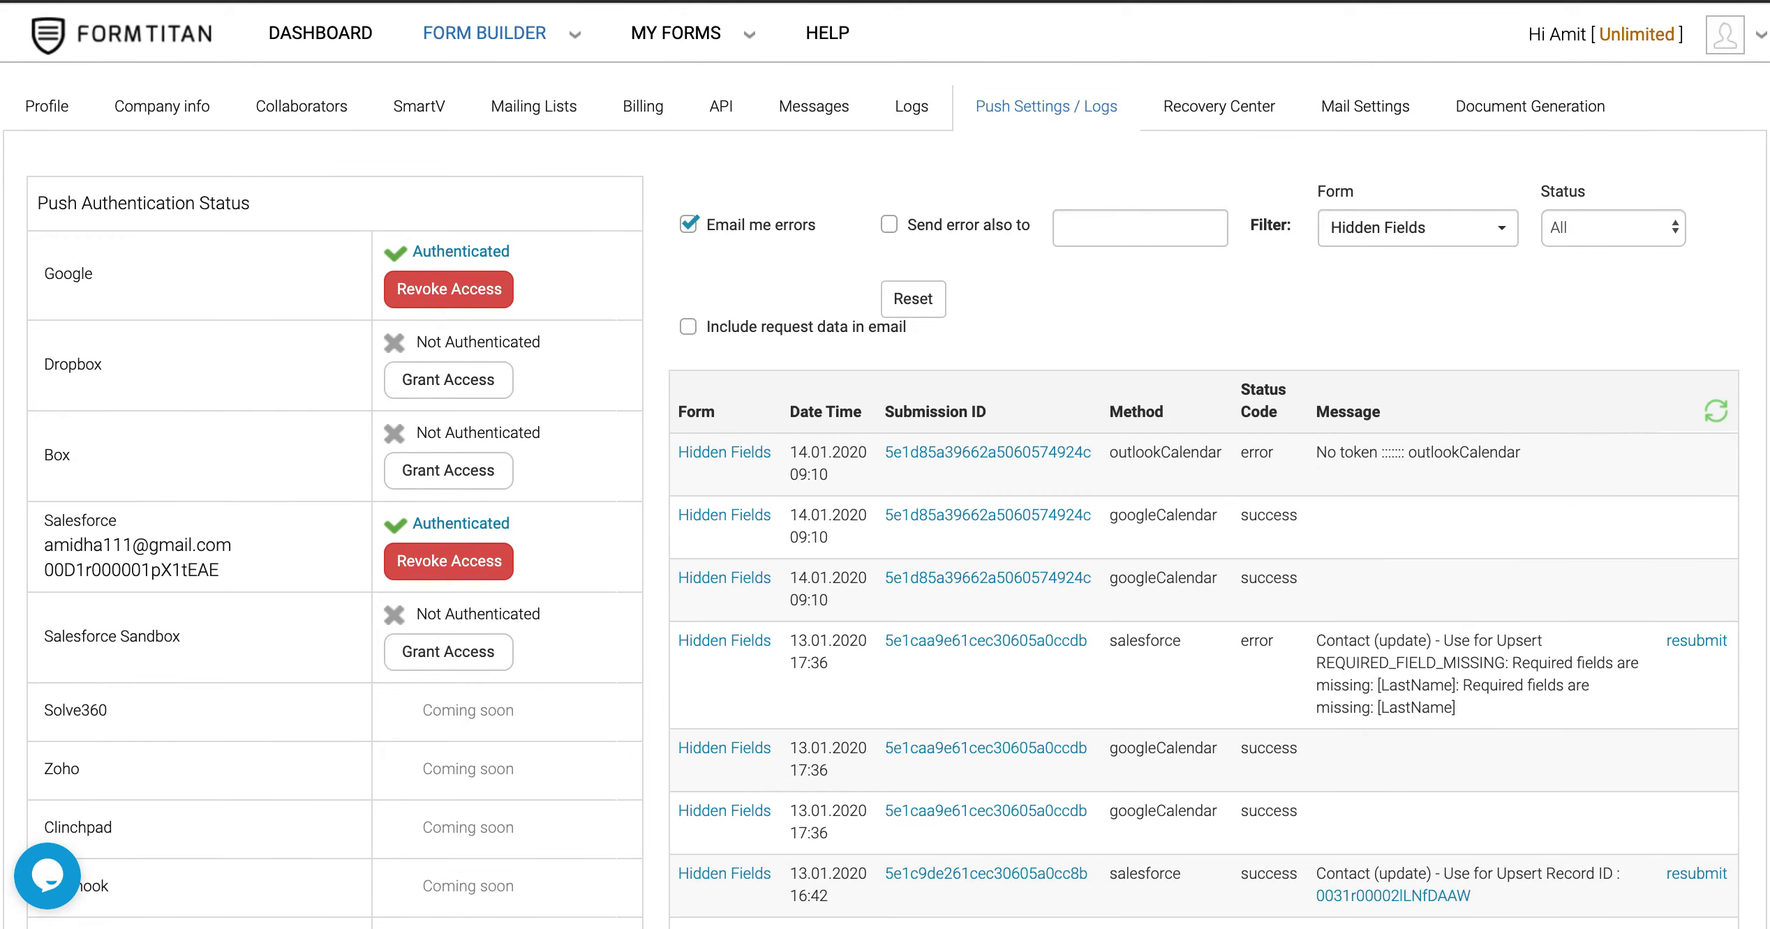
left_click(1714, 411)
left_click_drag(1201, 517, 1105, 517)
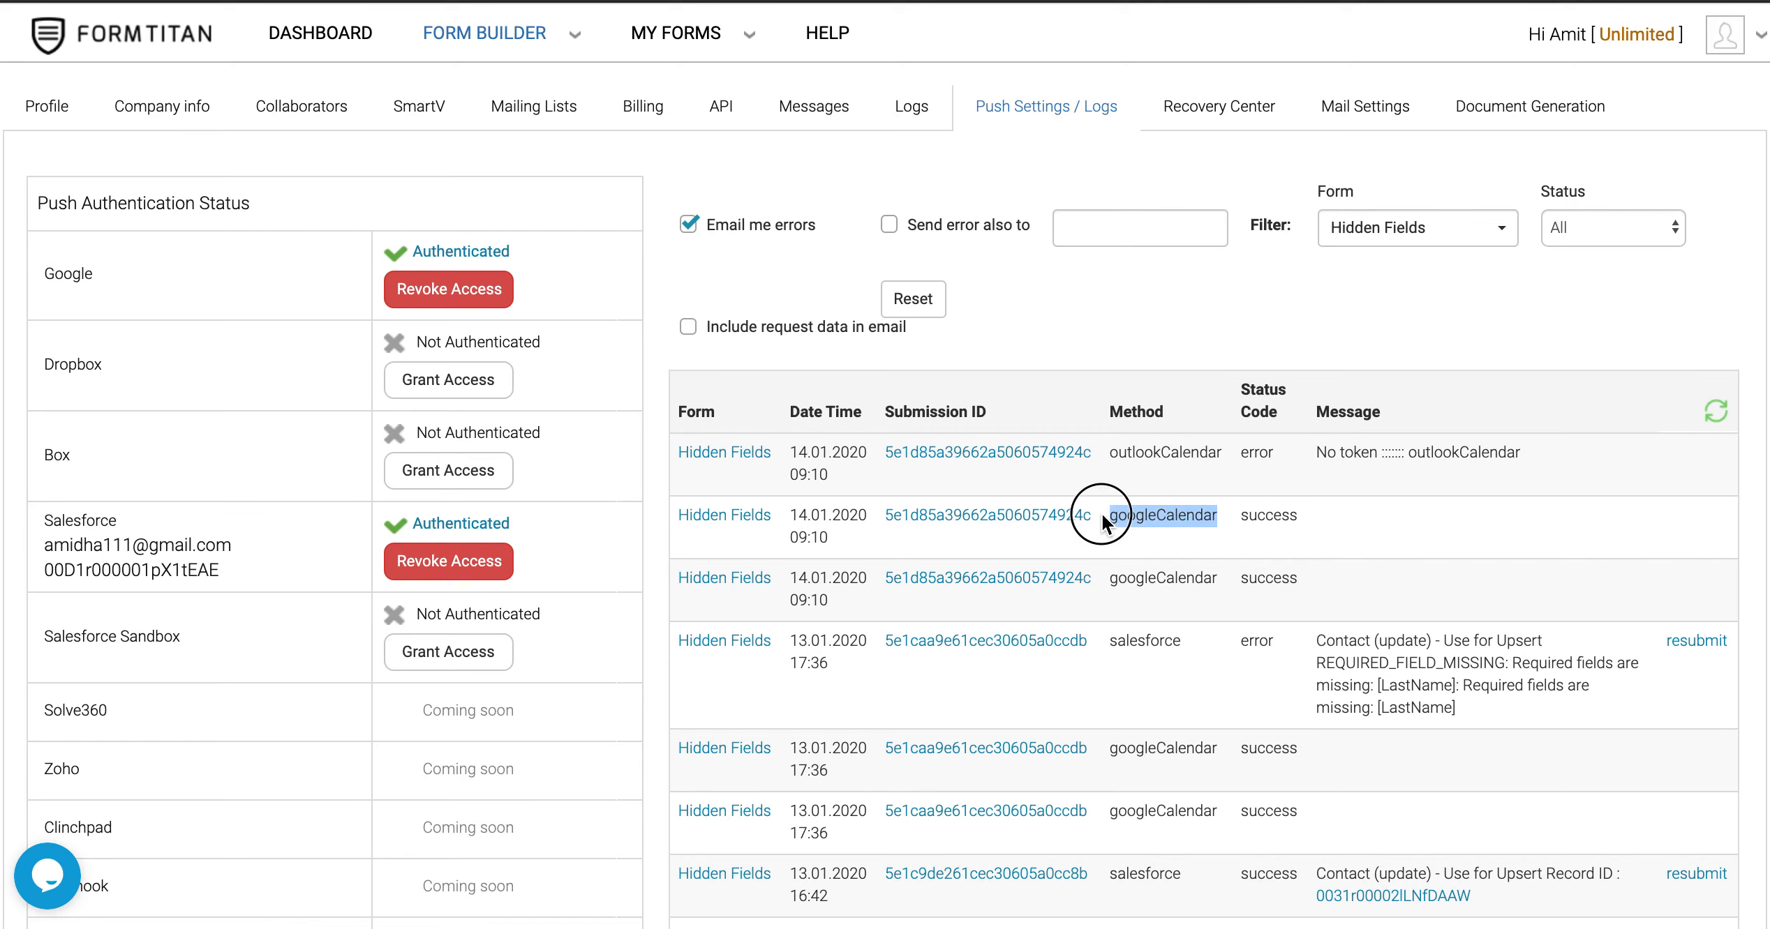
left_click_drag(1295, 517, 1205, 517)
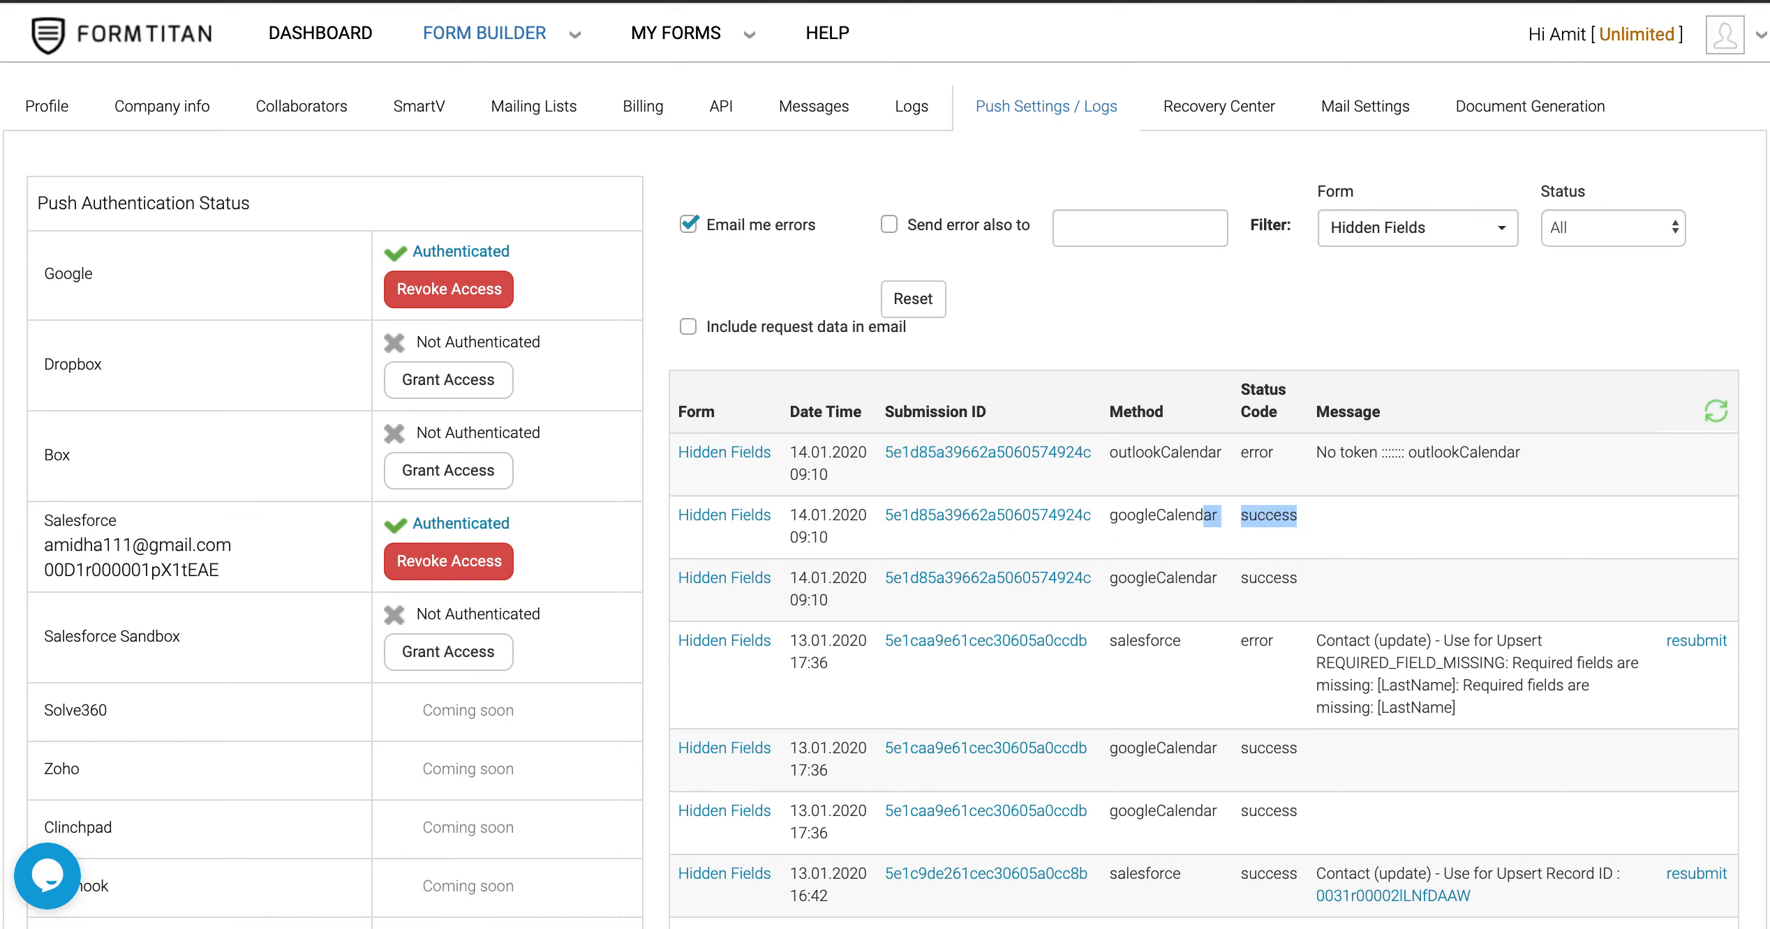
key("ctrl+Tab")
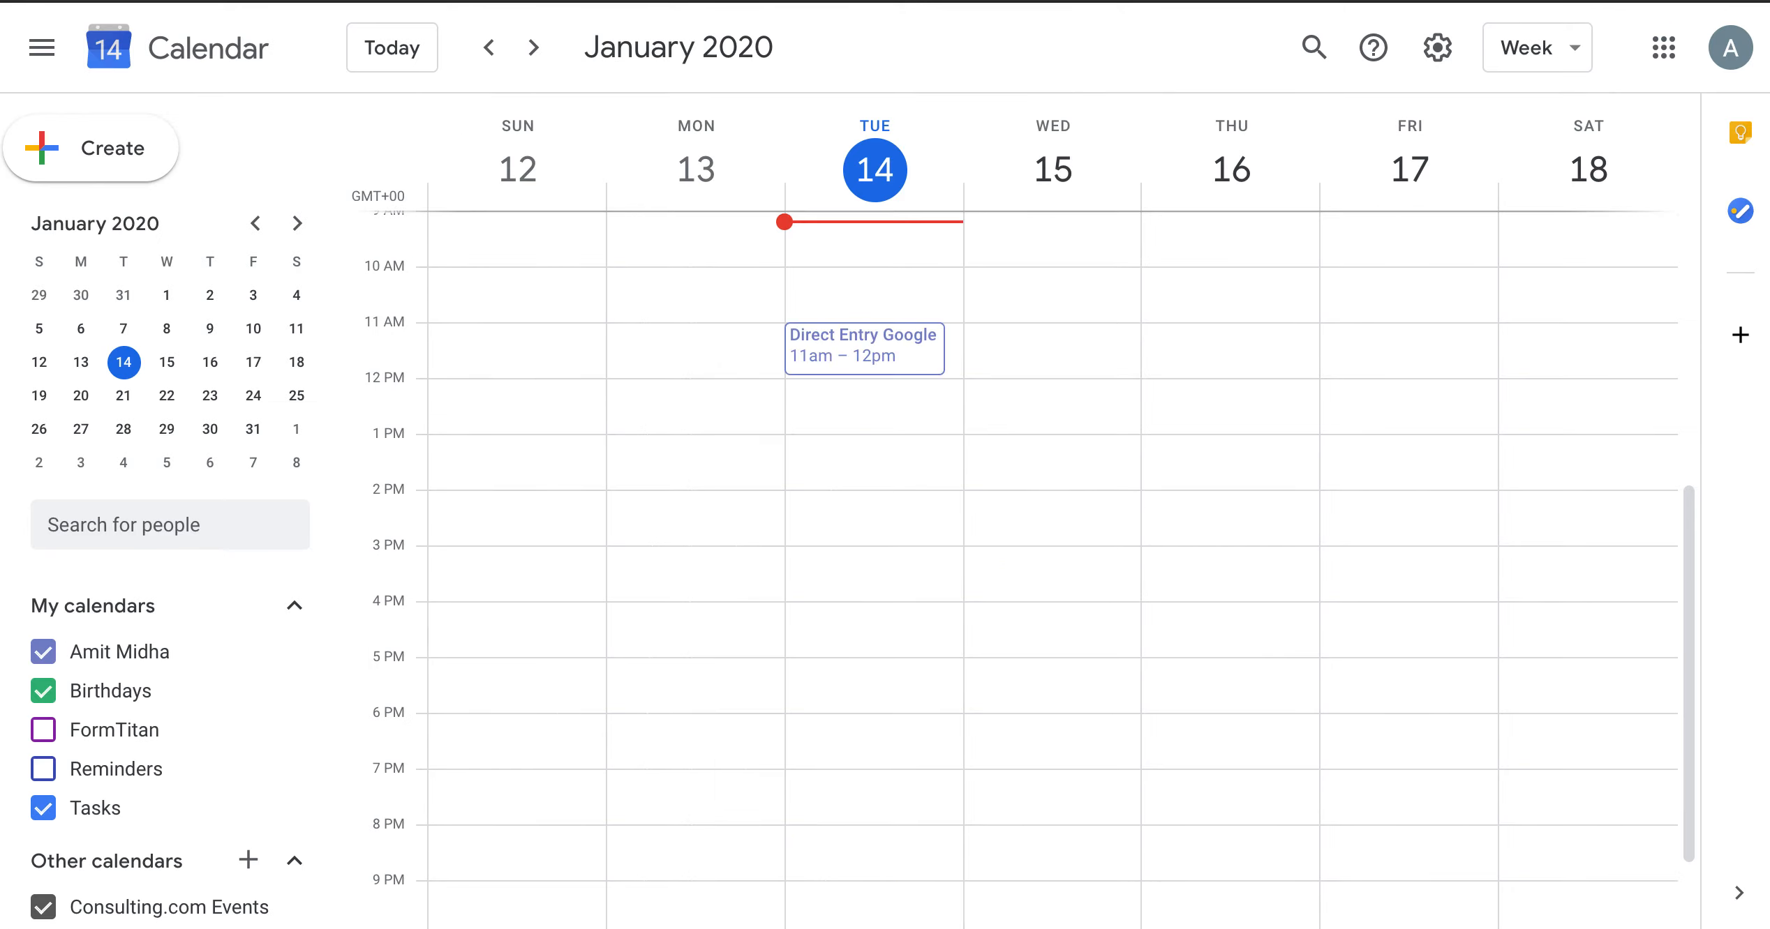
Check the 'Direct Entry Google' test event's details and description, then delete the event
left_click(902, 357)
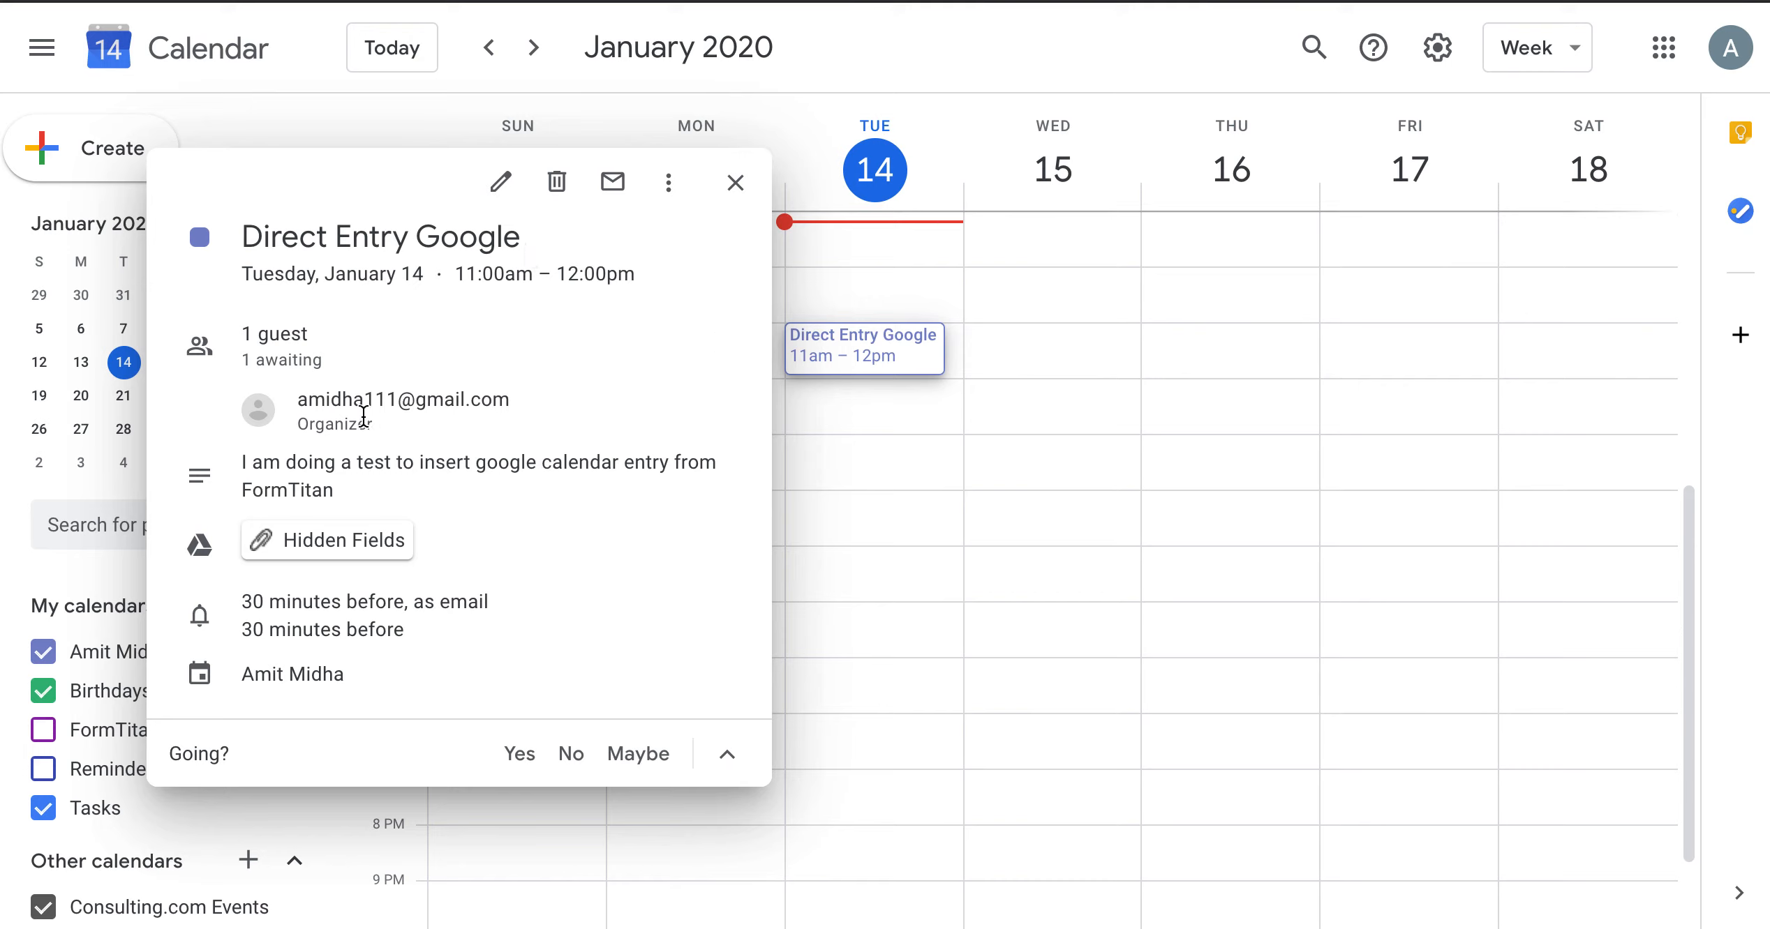
left_click_drag(243, 463, 364, 492)
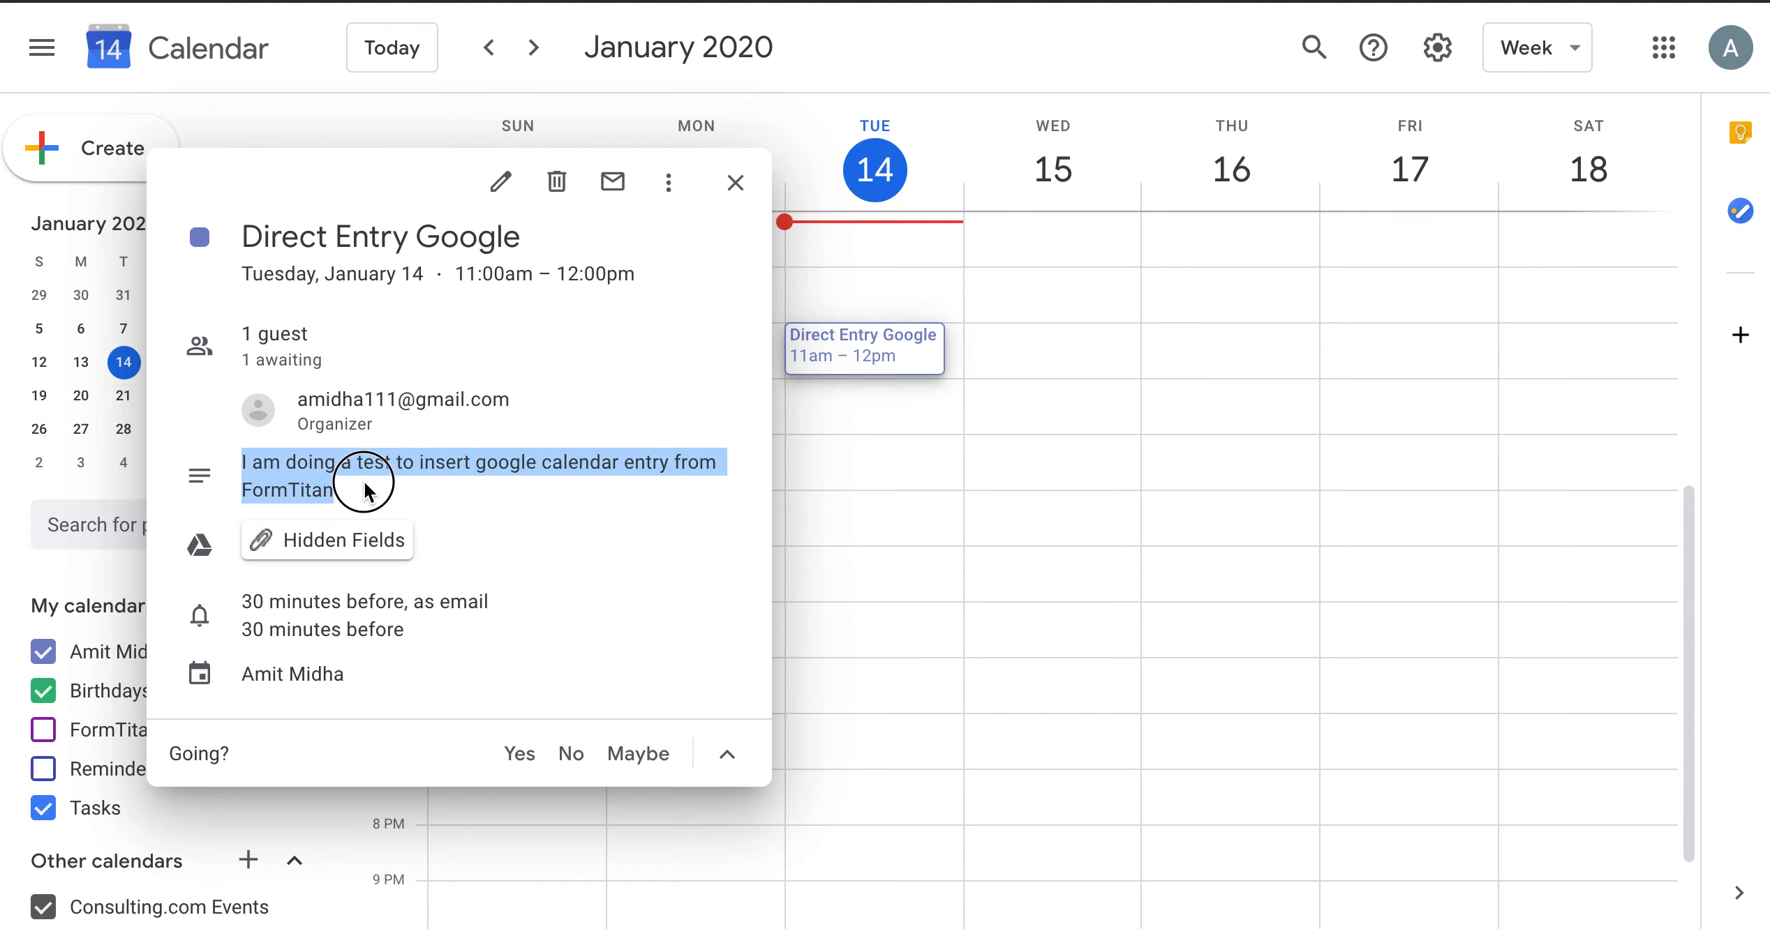
left_click(362, 487)
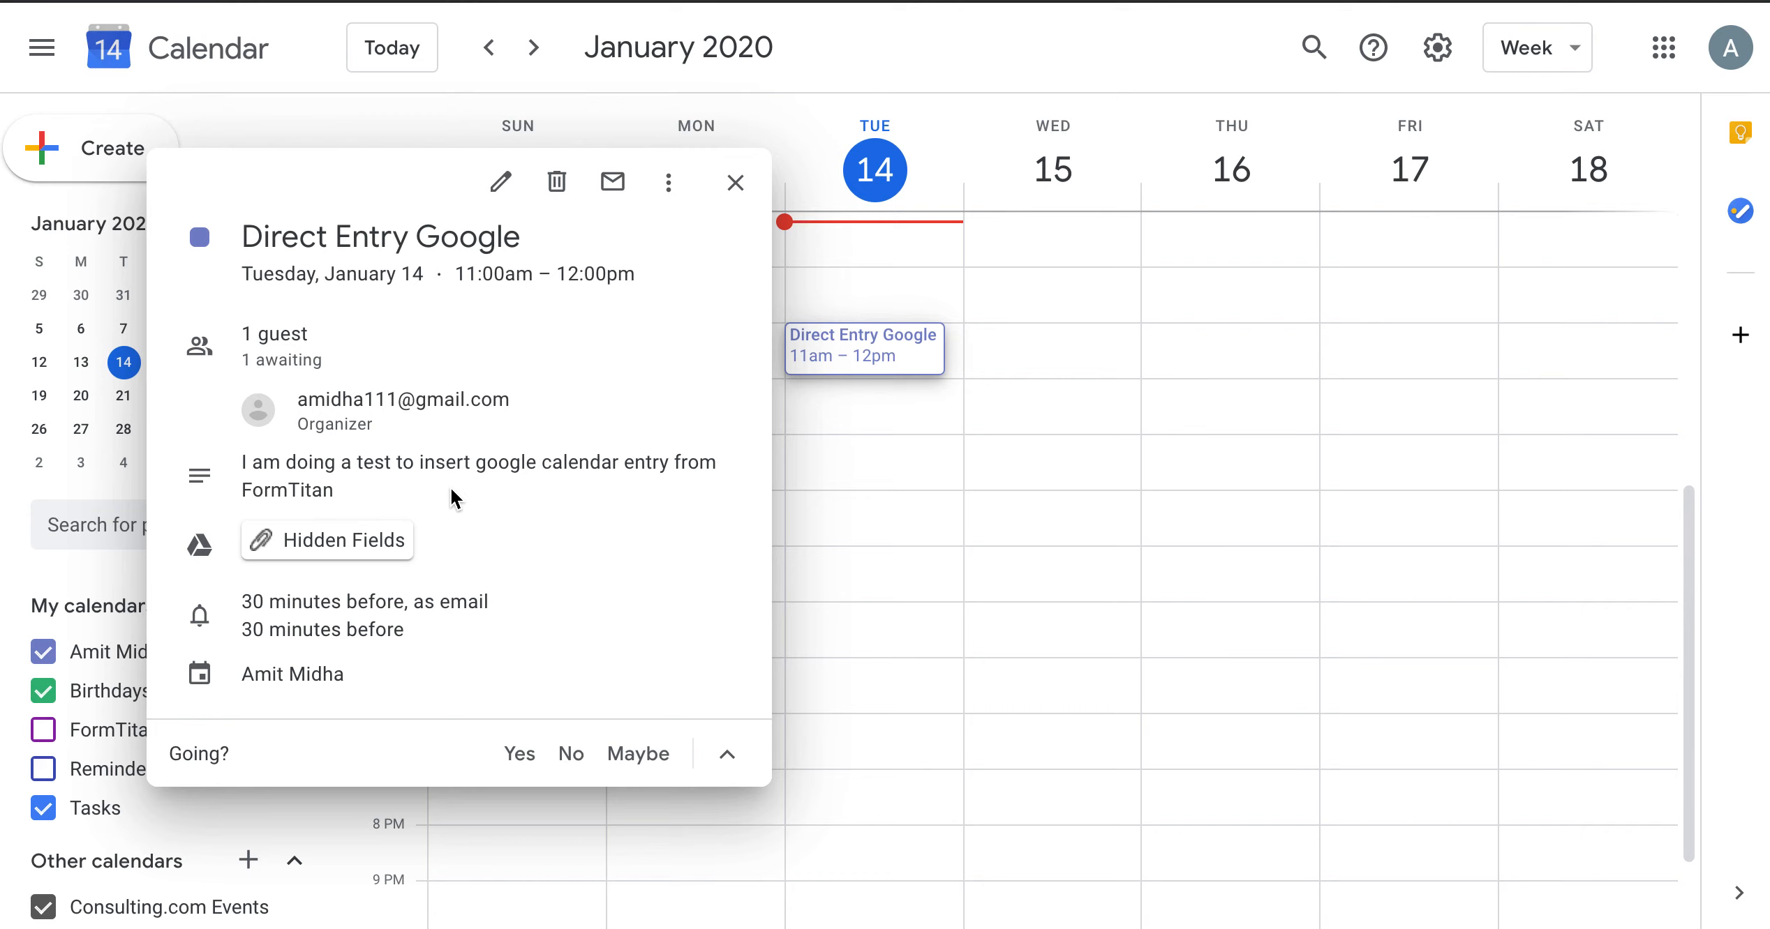
left_click(559, 182)
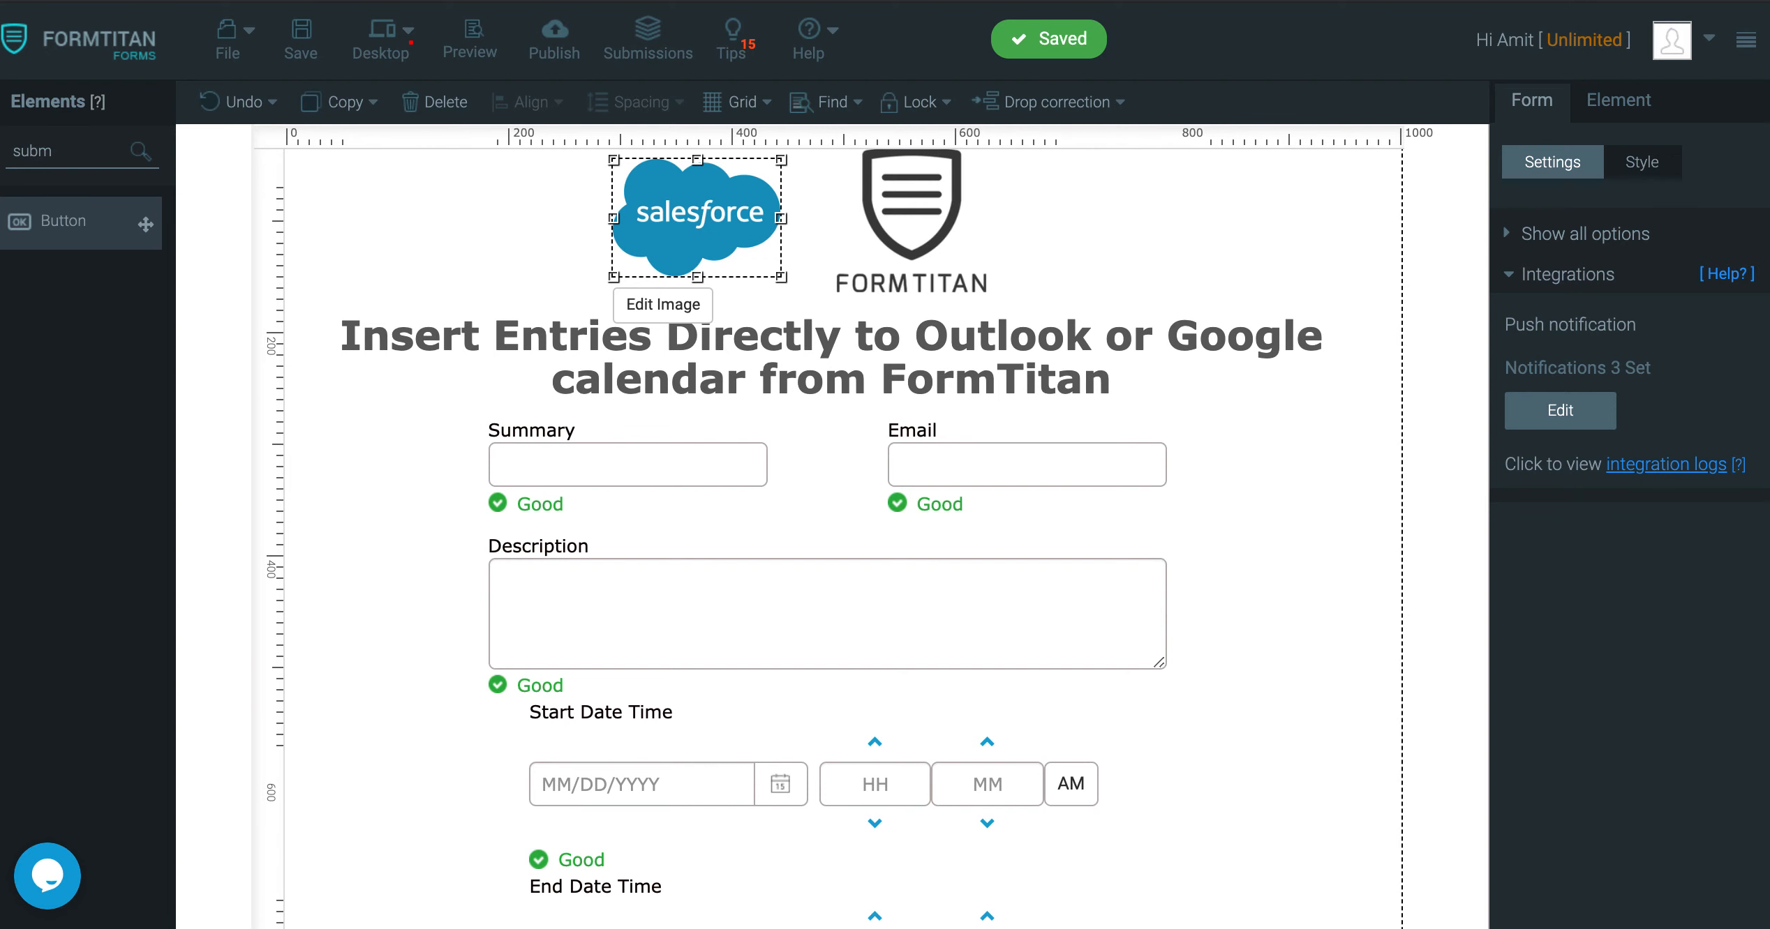
Scroll through the form to review its Summary, Email, Description, Start and End Date Time fields
scroll(652, 446, "down", 4)
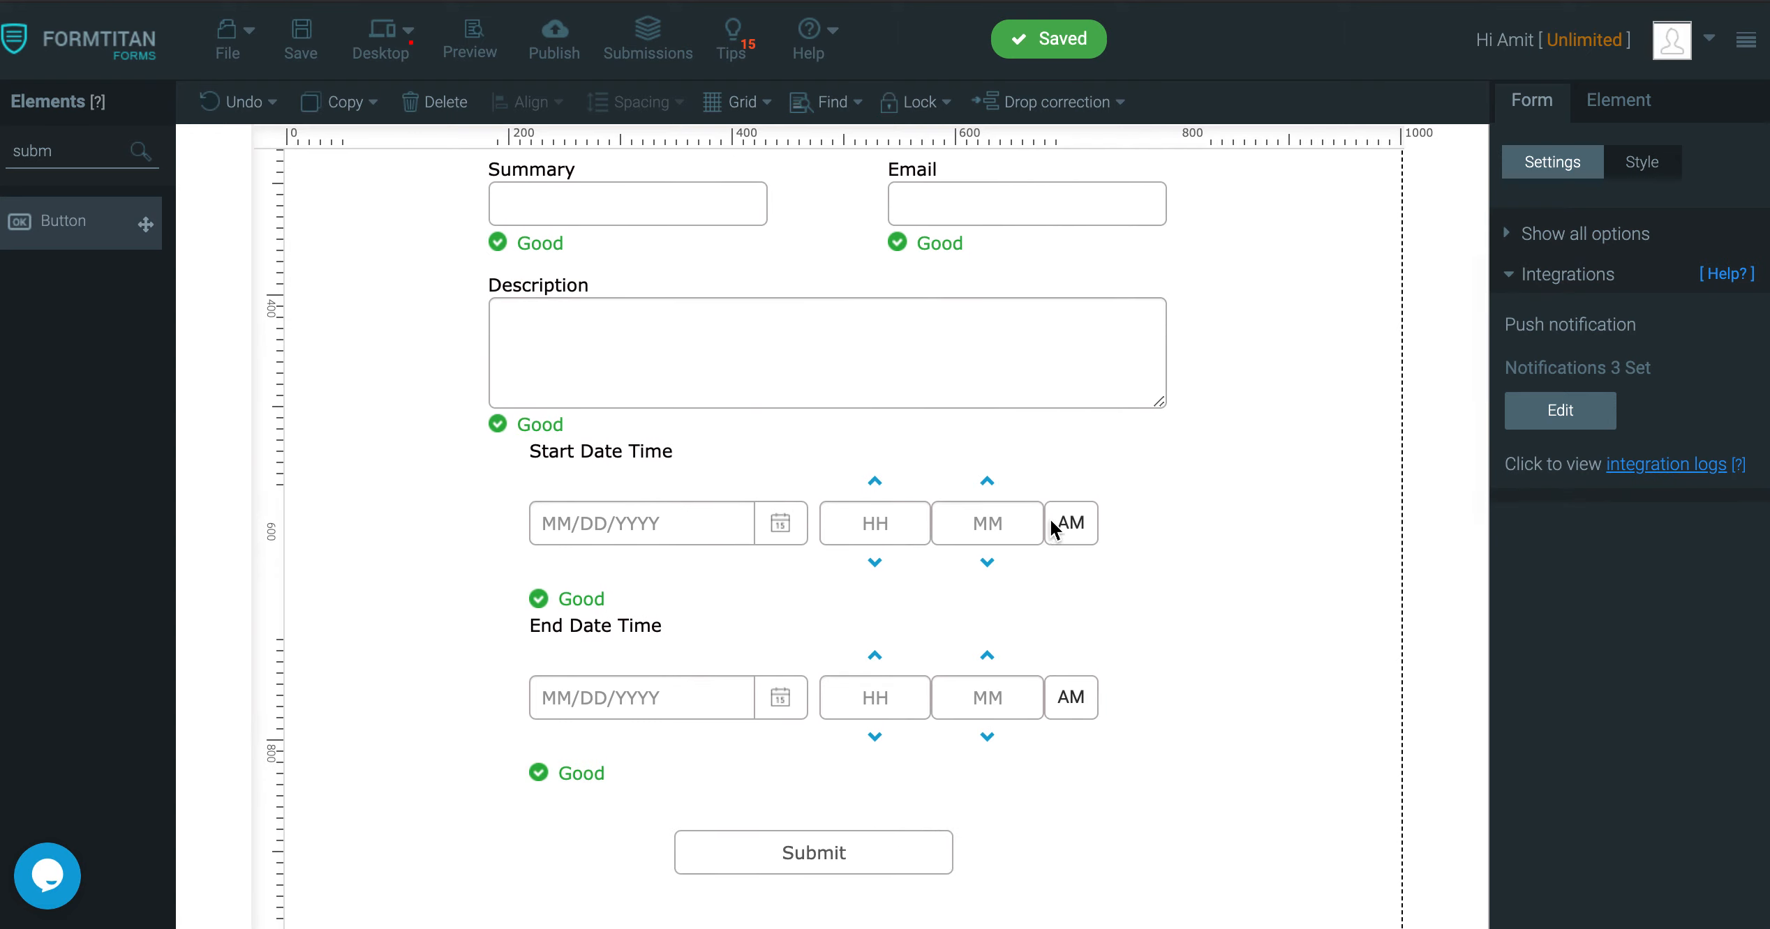
scroll(1055, 531, "up", 4)
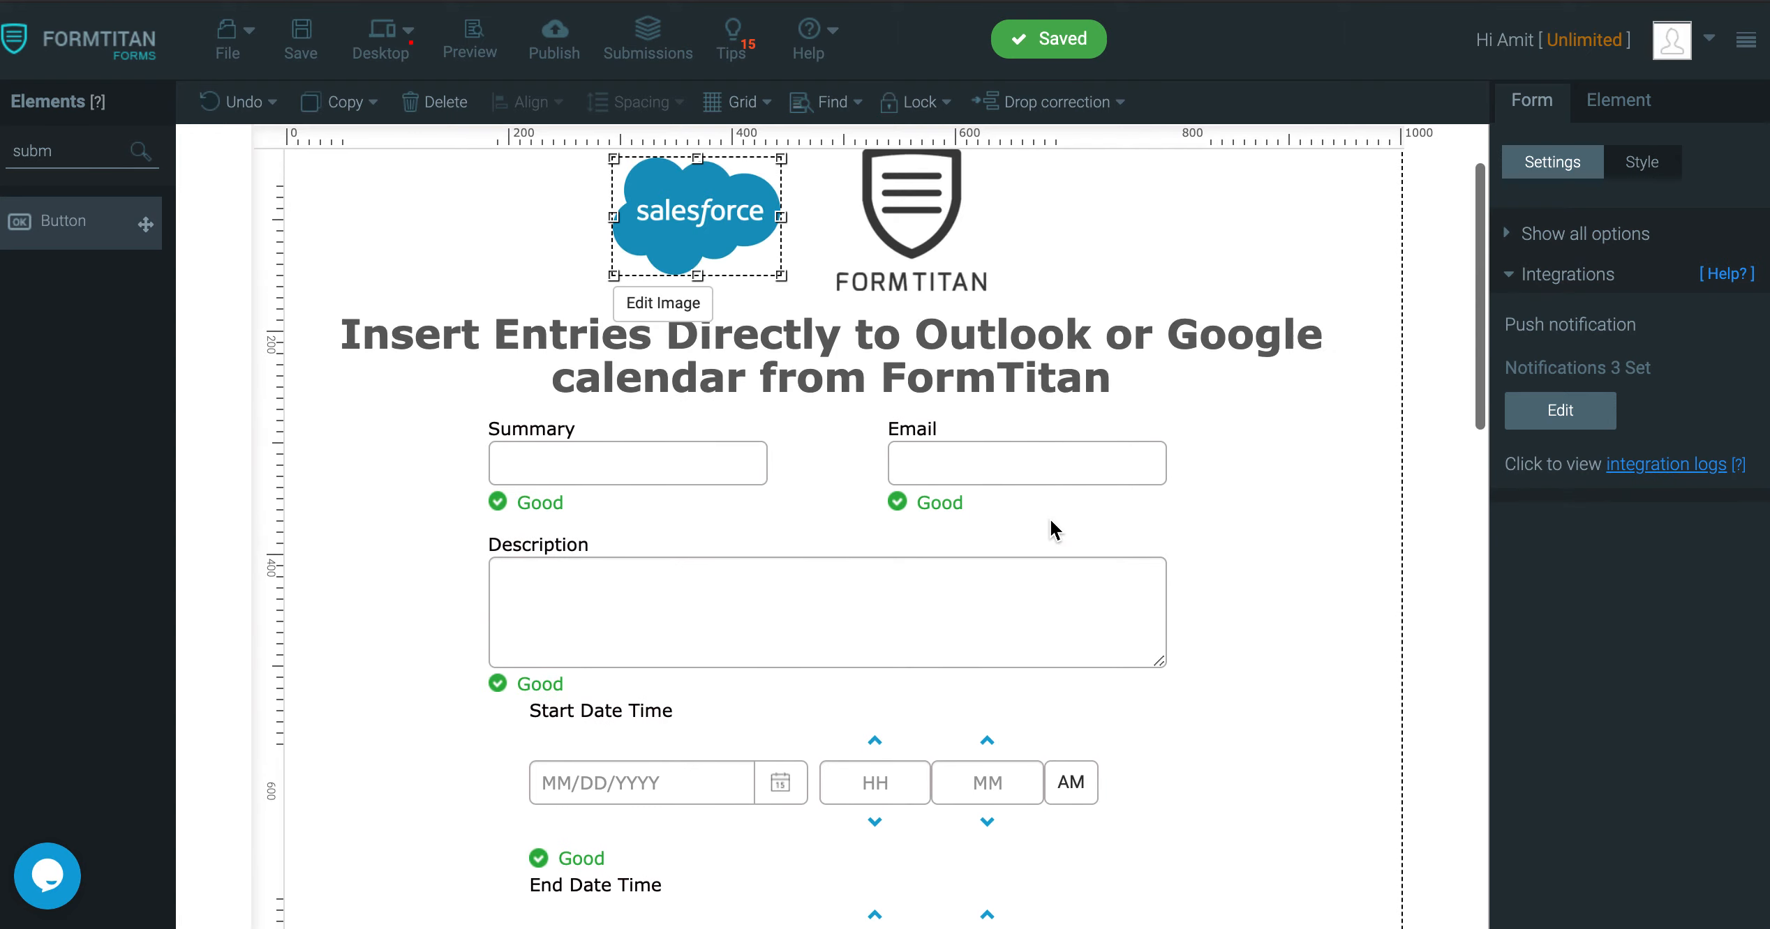